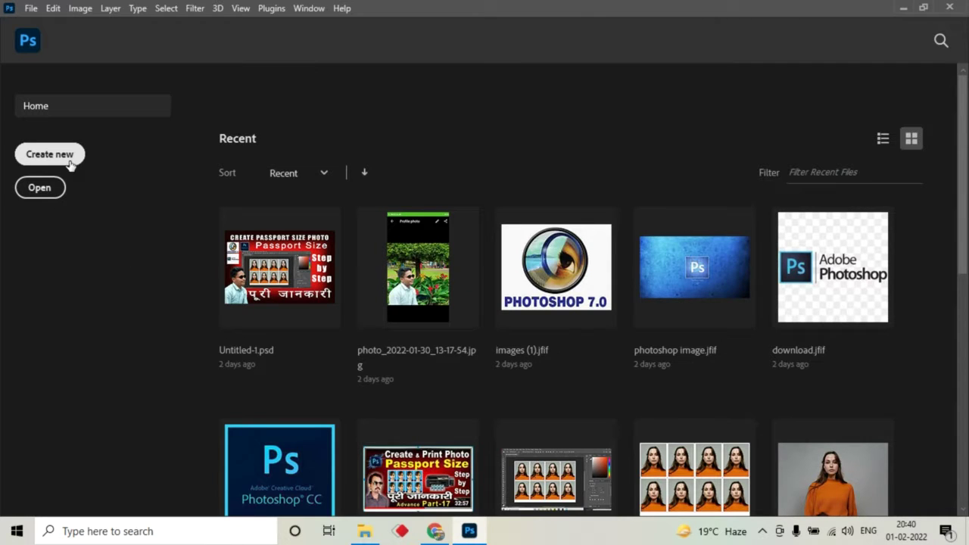
# Check the File menu, then bring up a File Explorer window from the taskbar
pyautogui.click(31, 9)
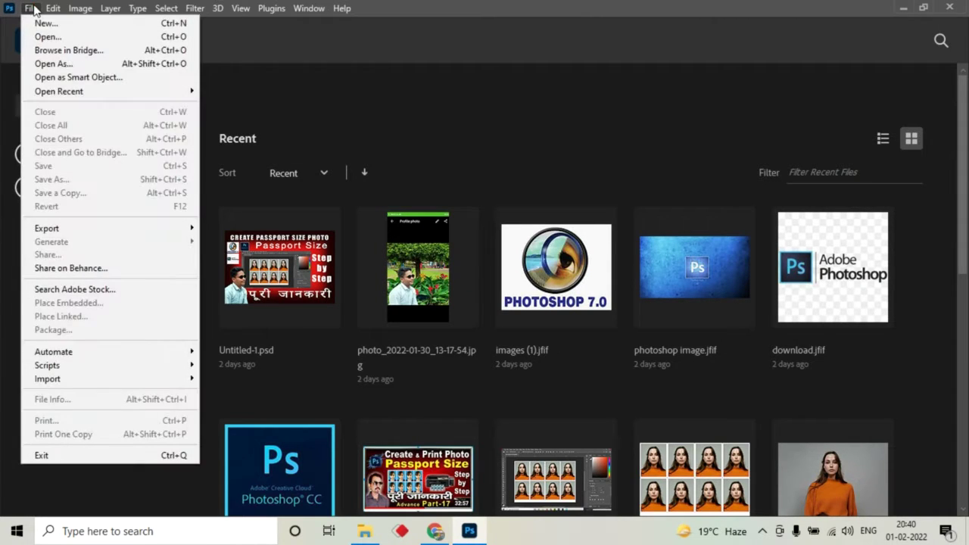
pyautogui.click(365, 531)
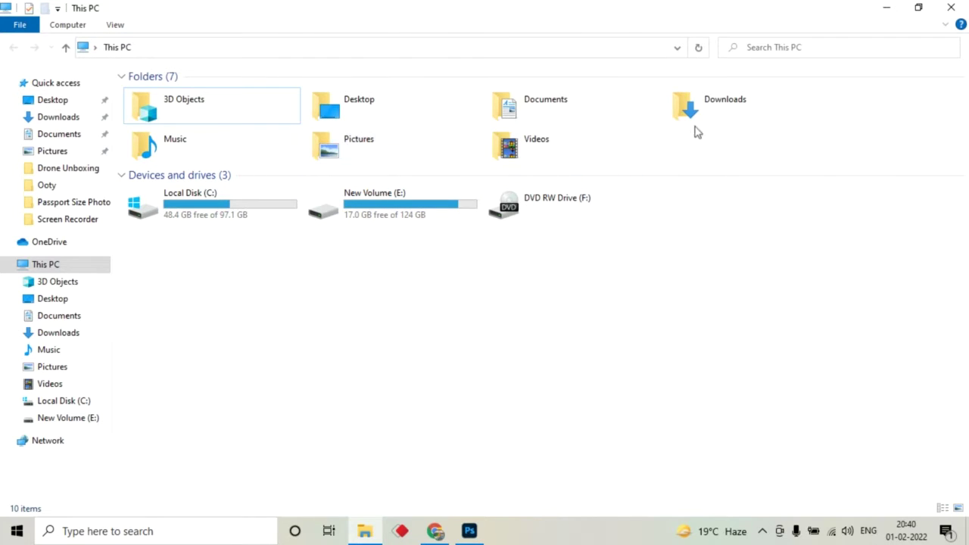
# Open Downloads and drag pexels-lena-hsvl-1021693.jpg into Photoshop as a new document
pyautogui.click(715, 116)
pyautogui.doubleClick(715, 116)
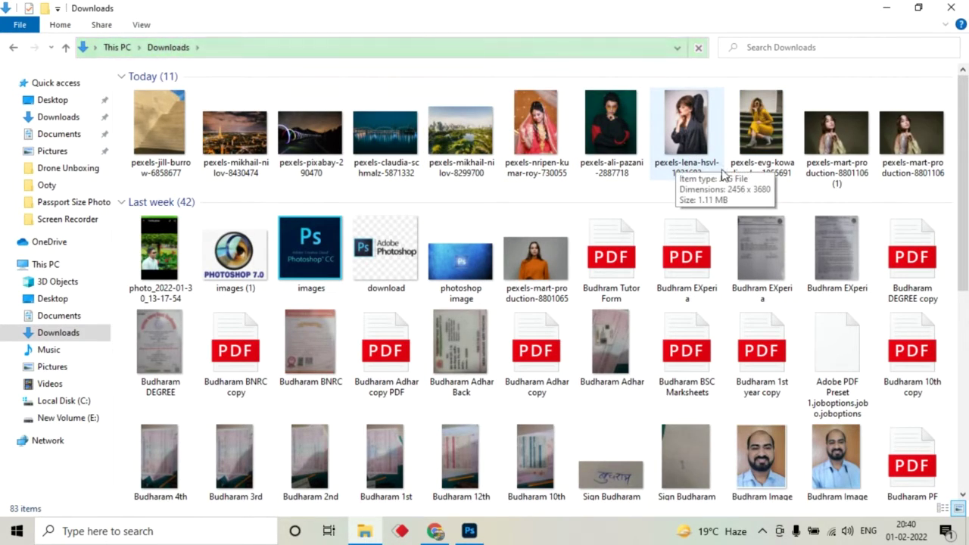
pyautogui.moveTo(720, 172)
pyautogui.mouseDown()
pyautogui.moveTo(477, 534)
pyautogui.moveTo(318, 281)
pyautogui.mouseUp()
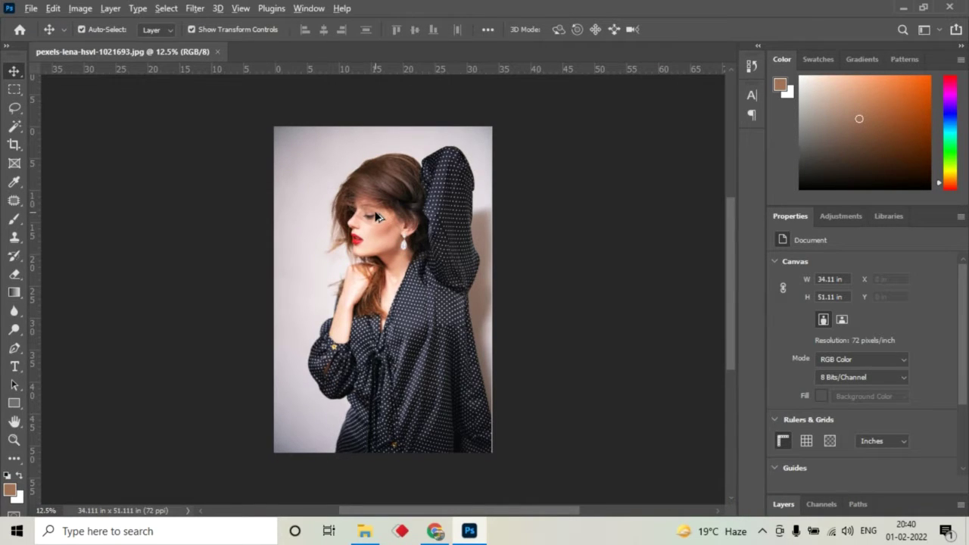
# Zoom in and back out on the portrait to inspect the woman's head and upper body
pyautogui.scroll(2, 376, 217)
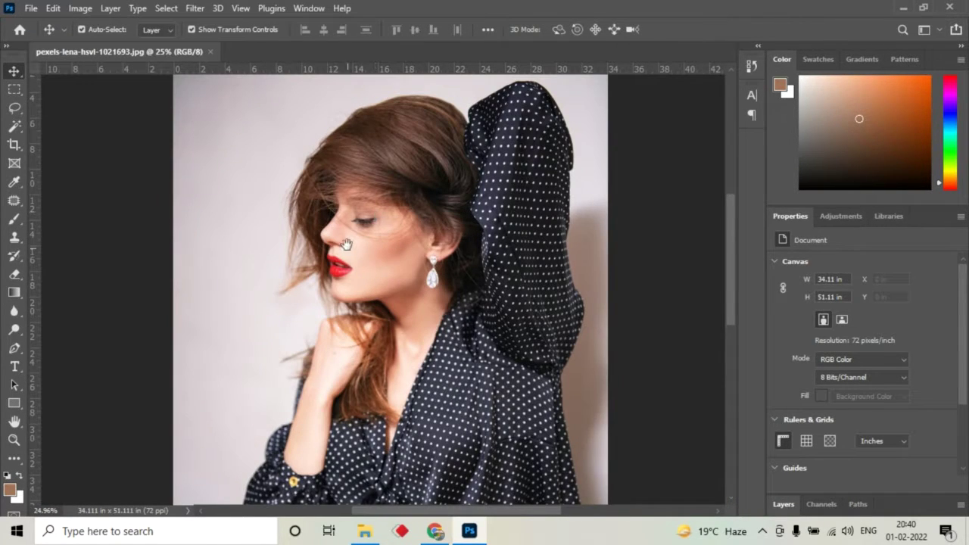
pyautogui.scroll(1, 351, 279)
pyautogui.scroll(2, 350, 279)
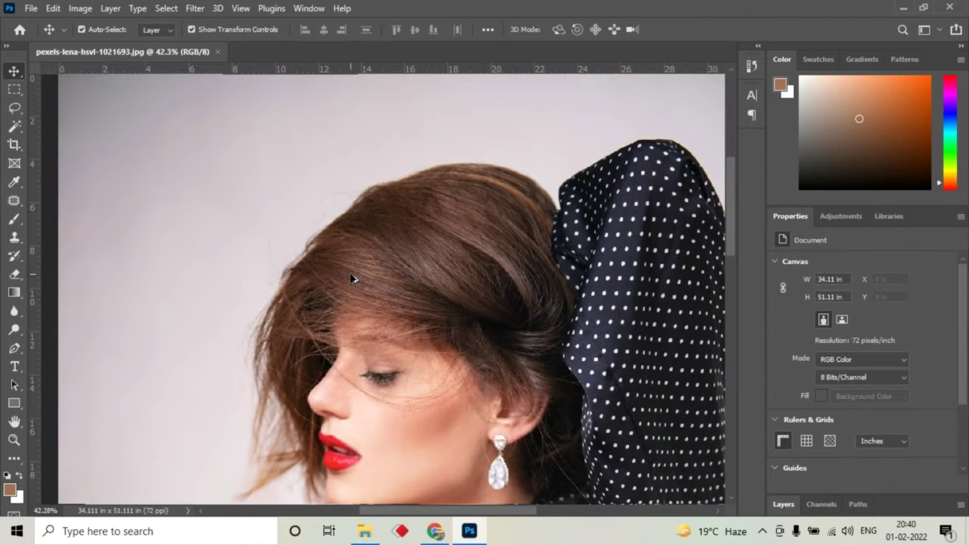
pyautogui.scroll(-2, 288, 249)
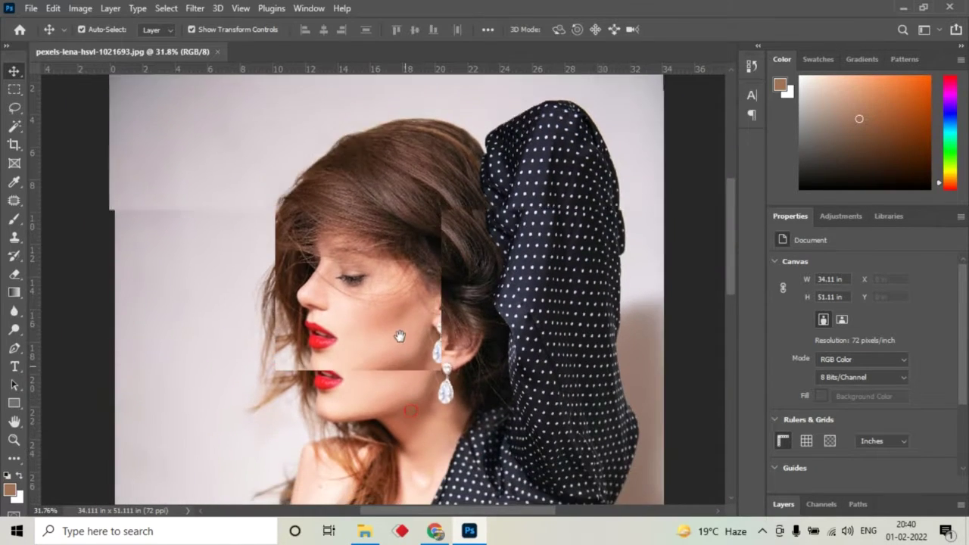
pyautogui.scroll(-1, 362, 250)
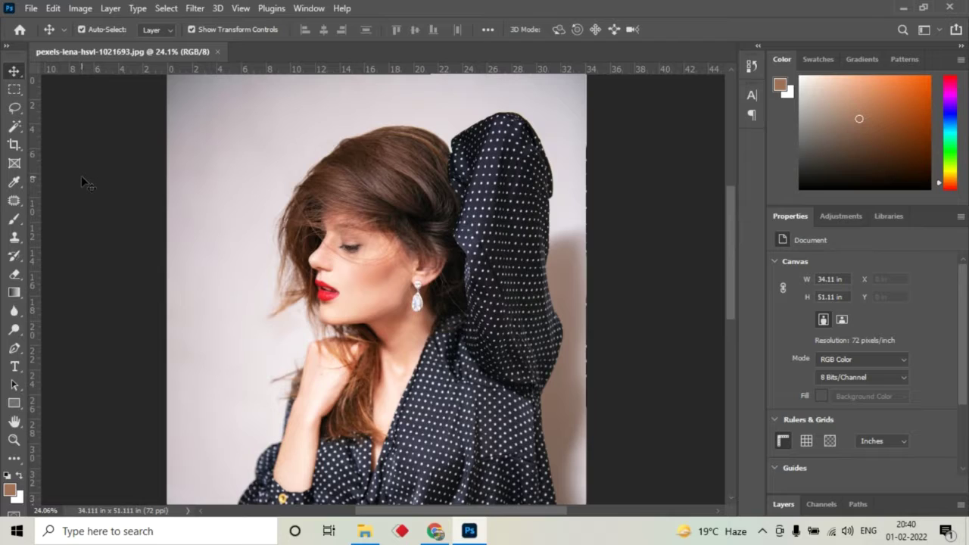
# Select the Pen tool and zoom in on the lower arm and sleeve
pyautogui.click(13, 349)
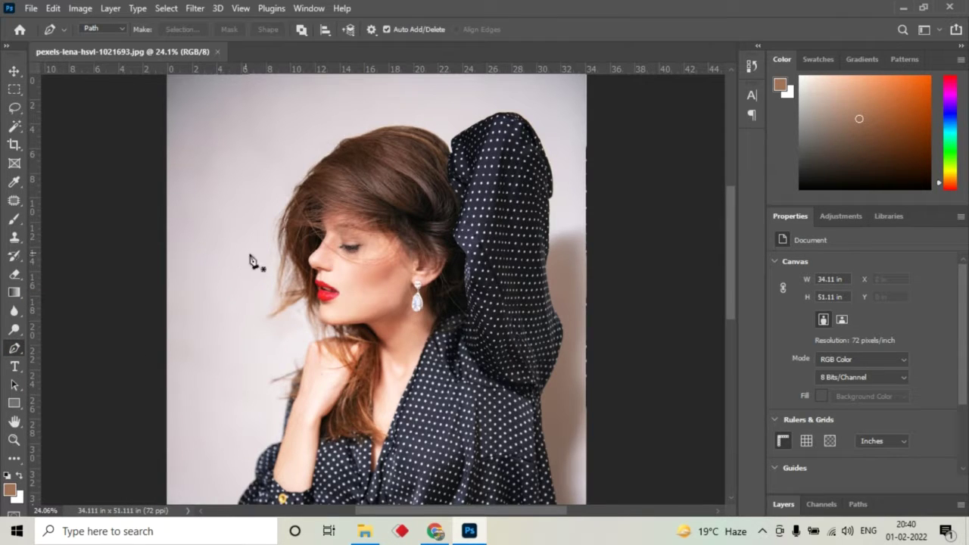
pyautogui.moveTo(302, 411); pyautogui.dragTo(360, 276)
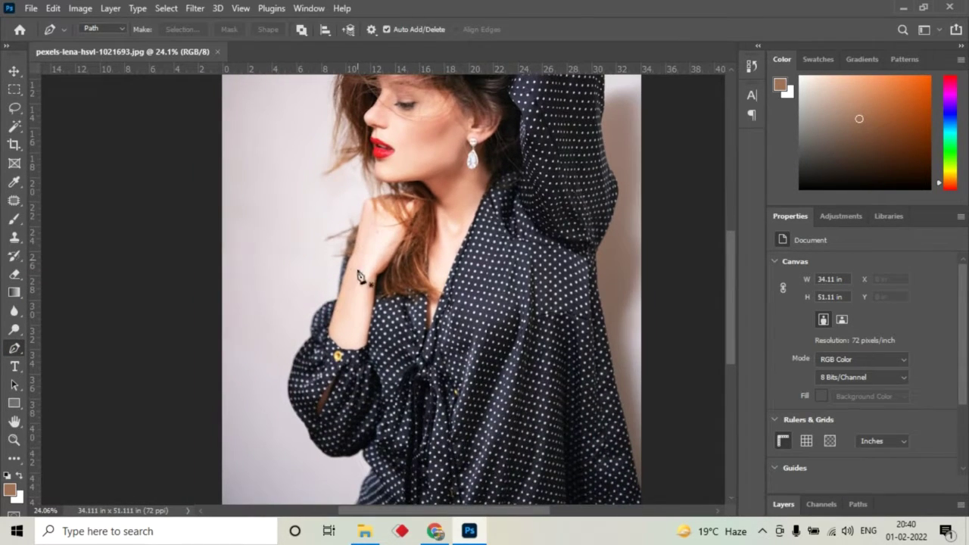
pyautogui.scroll(1, 303, 411)
pyautogui.scroll(1, 299, 409)
pyautogui.scroll(1, 296, 406)
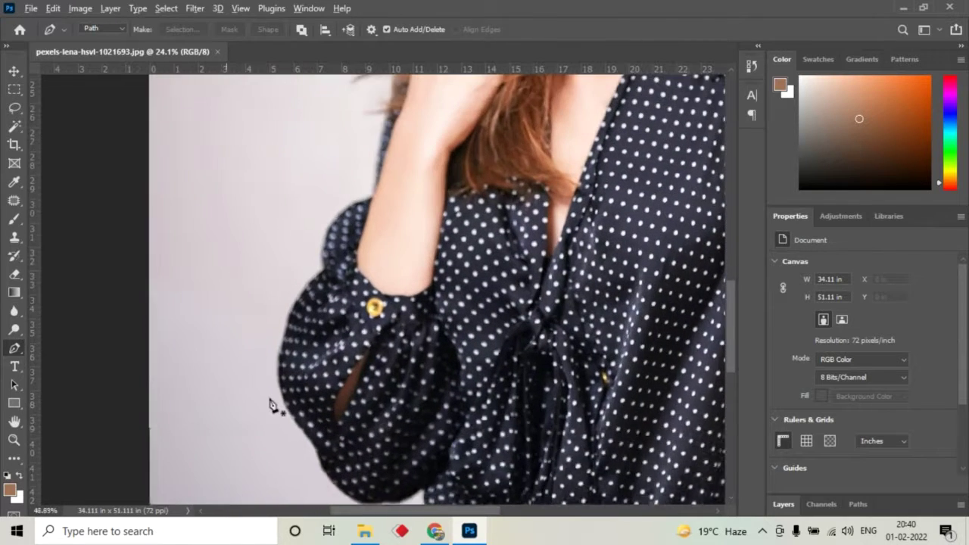
pyautogui.scroll(1, 293, 402)
pyautogui.scroll(1, 293, 401)
pyautogui.scroll(1, 290, 399)
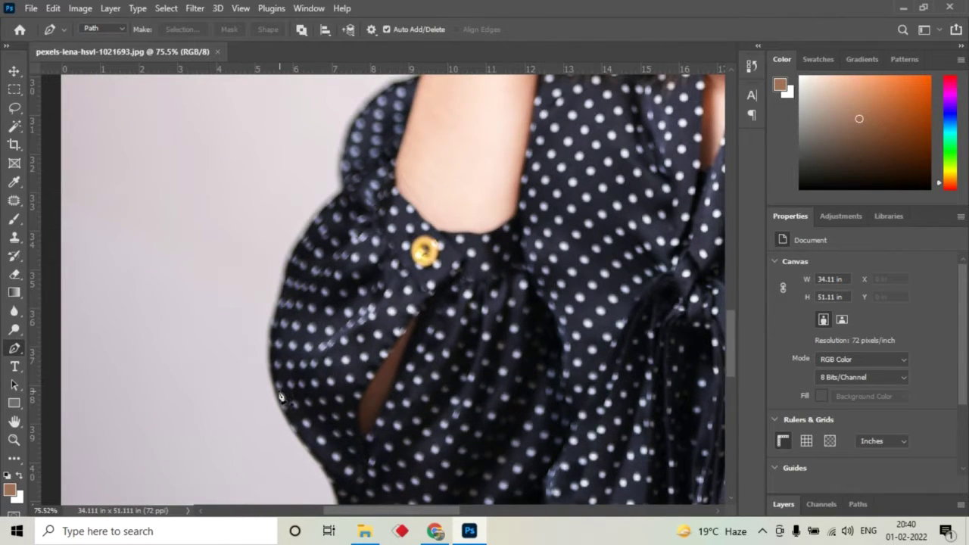
# Start the path with the first anchors along the sleeve edge
pyautogui.moveTo(271, 351); pyautogui.dragTo(271, 343)
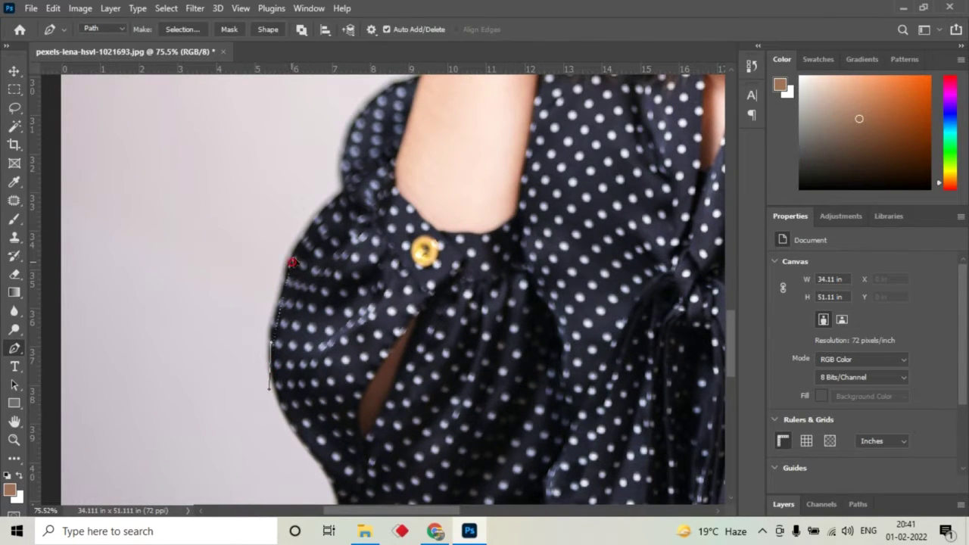
pyautogui.scroll(1, 313, 227)
pyautogui.moveTo(313, 228); pyautogui.dragTo(317, 380)
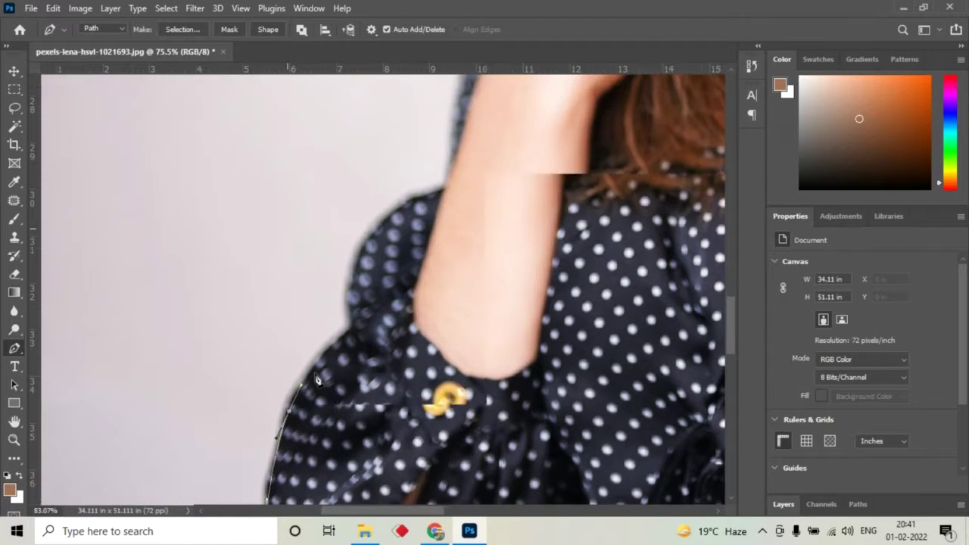
pyautogui.scroll(5, 318, 380)
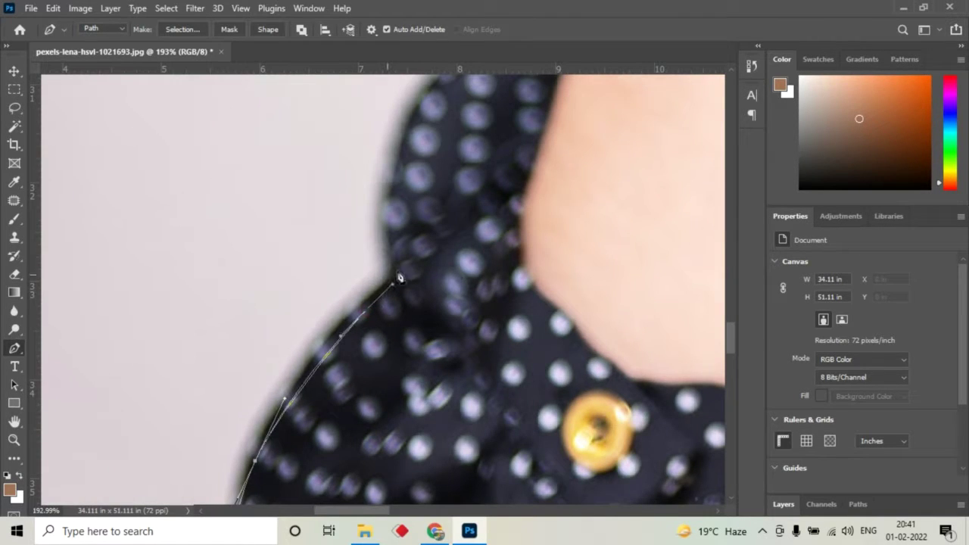
pyautogui.moveTo(397, 165); pyautogui.dragTo(376, 407)
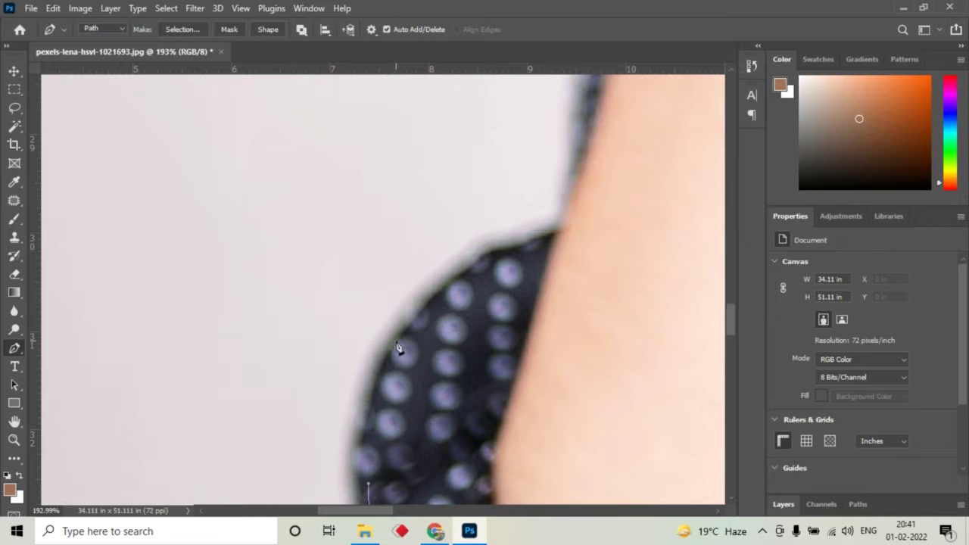
pyautogui.moveTo(413, 332); pyautogui.dragTo(453, 288)
pyautogui.moveTo(508, 255); pyautogui.dragTo(415, 355)
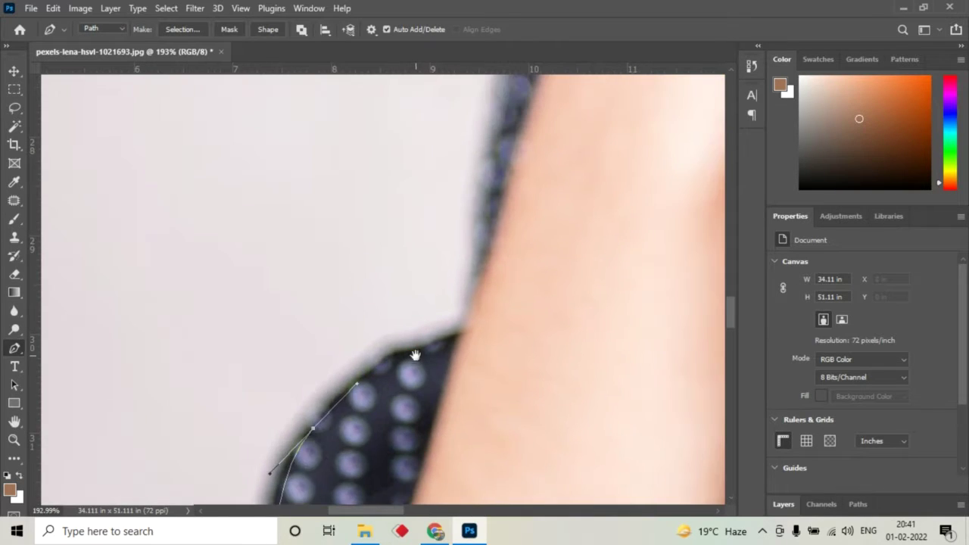
# Continue curved anchors up the sleeve and arm to the top of the shoulder
pyautogui.click(461, 340)
pyautogui.moveTo(487, 212); pyautogui.dragTo(503, 134)
pyautogui.moveTo(512, 182); pyautogui.dragTo(447, 405)
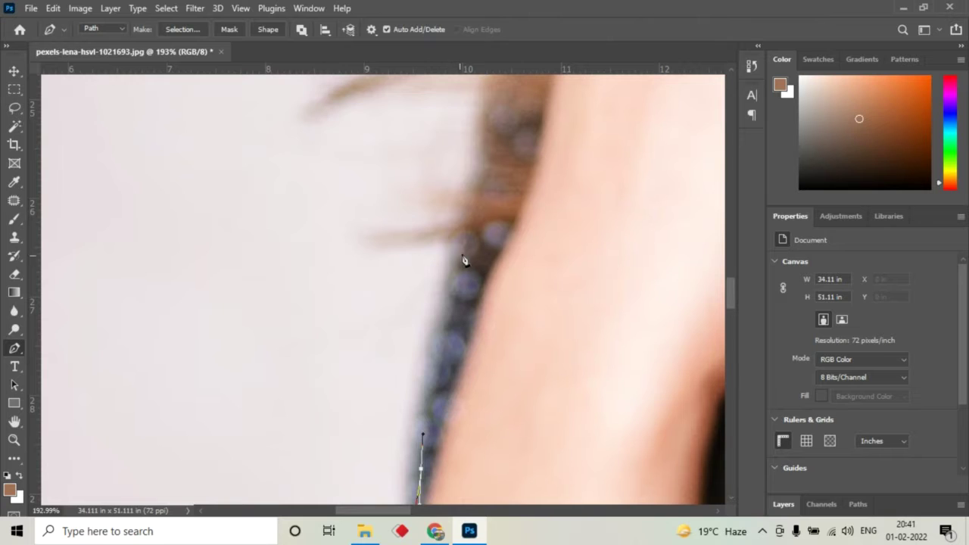
pyautogui.moveTo(480, 182)
pyautogui.mouseDown()
pyautogui.moveTo(491, 120)
pyautogui.moveTo(449, 413)
pyautogui.mouseUp()
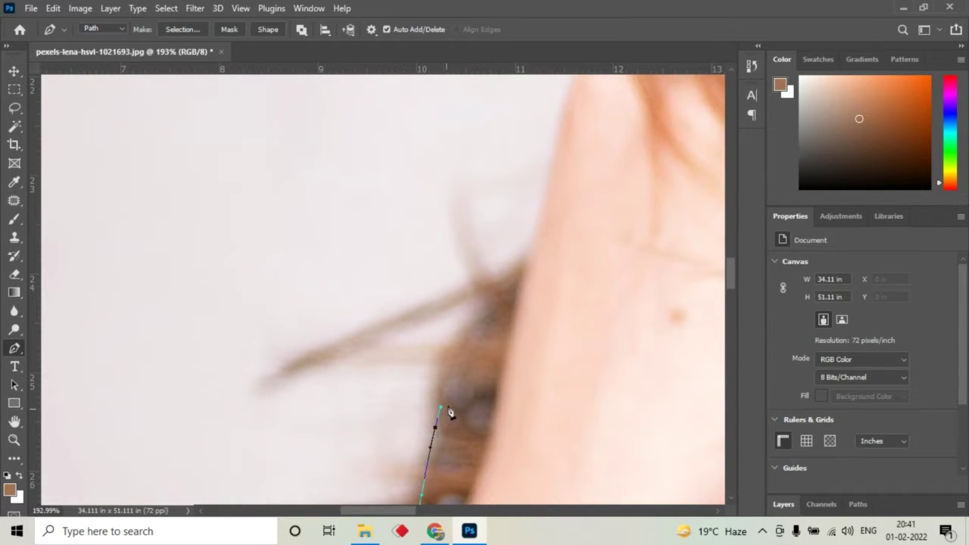
pyautogui.moveTo(482, 339); pyautogui.dragTo(539, 218)
pyautogui.moveTo(559, 144); pyautogui.dragTo(455, 365)
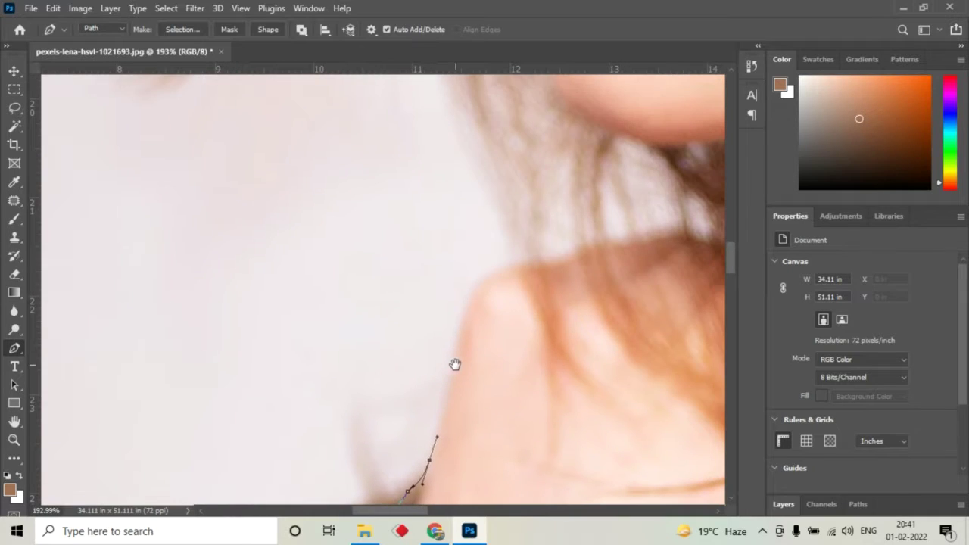
pyautogui.moveTo(473, 303)
pyautogui.mouseDown()
pyautogui.moveTo(483, 277)
pyautogui.moveTo(534, 266)
pyautogui.mouseUp()
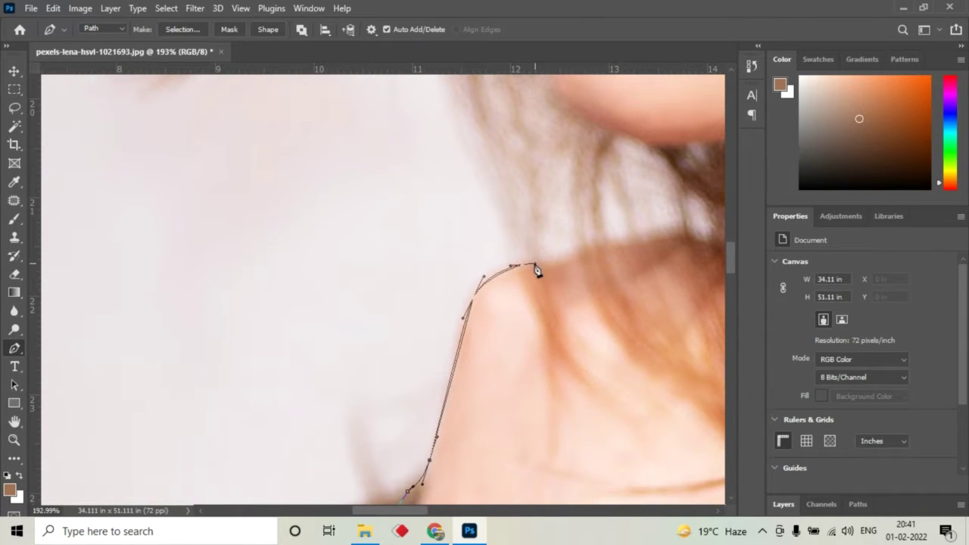
# Trace from the shoulder up the hair edge, including the stray hair strand
pyautogui.scroll(-5, 438, 345)
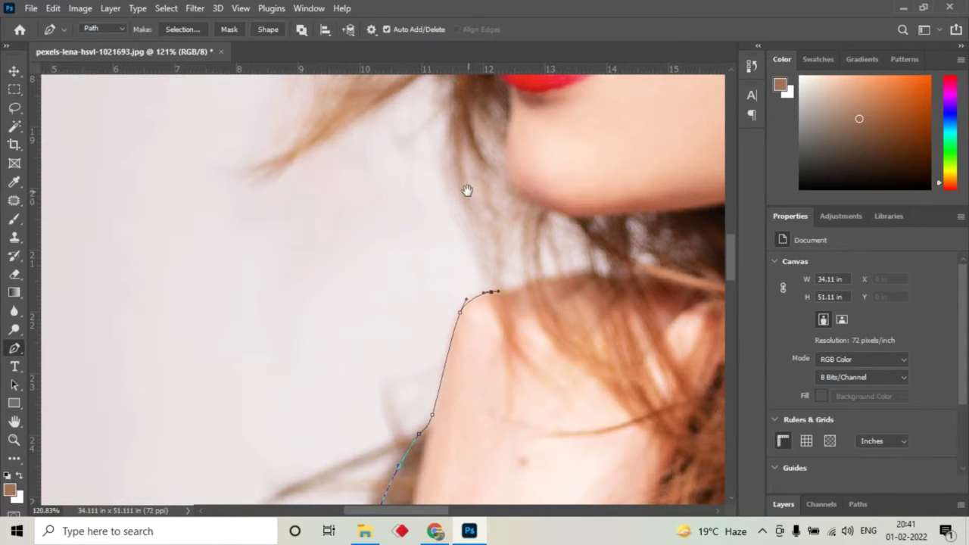
pyautogui.moveTo(468, 191); pyautogui.dragTo(456, 299)
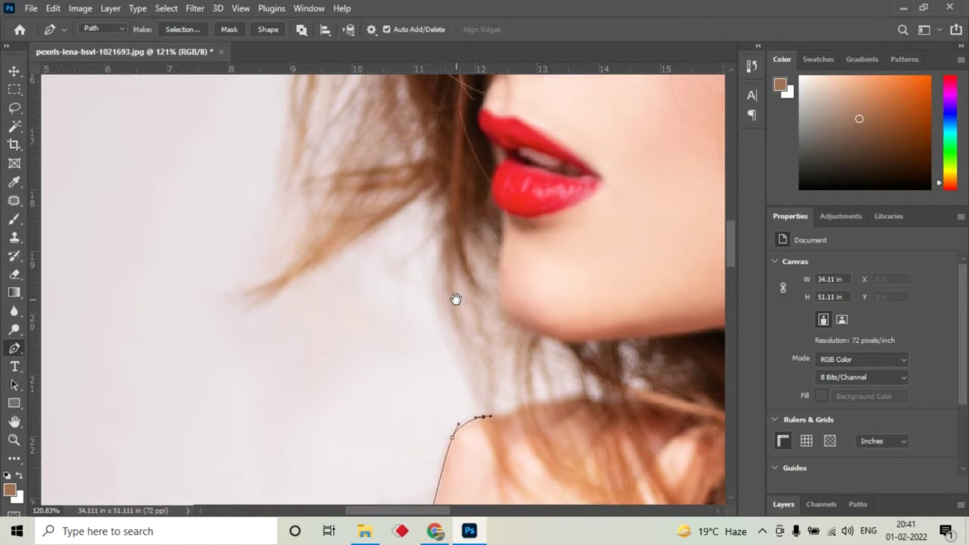
pyautogui.moveTo(449, 327); pyautogui.dragTo(443, 298)
pyautogui.moveTo(426, 195); pyautogui.dragTo(396, 224)
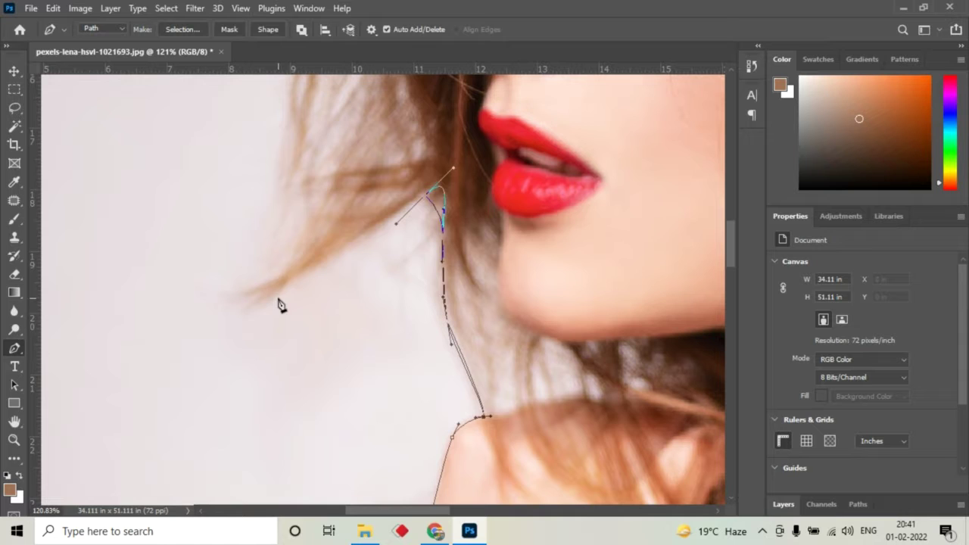
pyautogui.moveTo(277, 299)
pyautogui.mouseDown()
pyautogui.moveTo(260, 308)
pyautogui.moveTo(290, 262)
pyautogui.mouseUp()
pyautogui.click(290, 114)
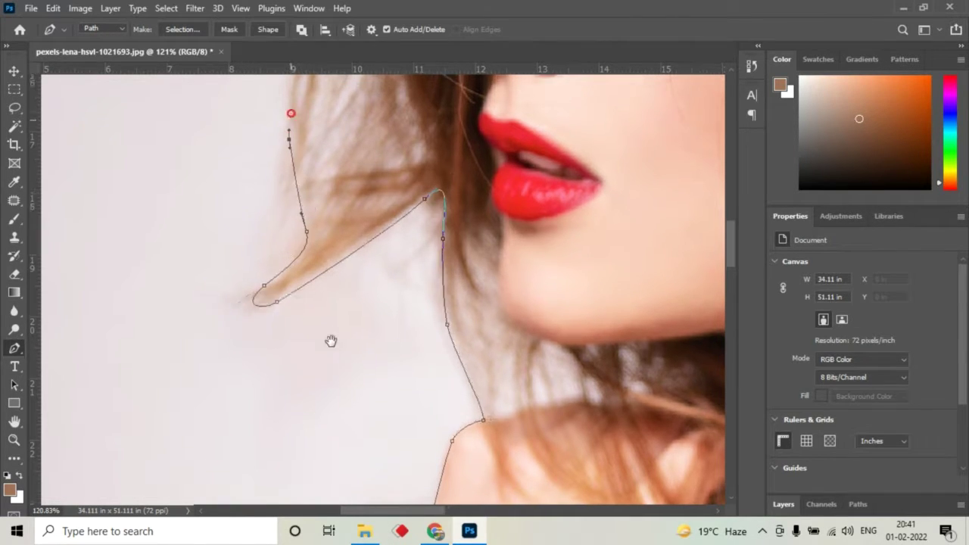
# Add anchors higher up the outer hair outline
pyautogui.scroll(5, 356, 378)
pyautogui.click(359, 287)
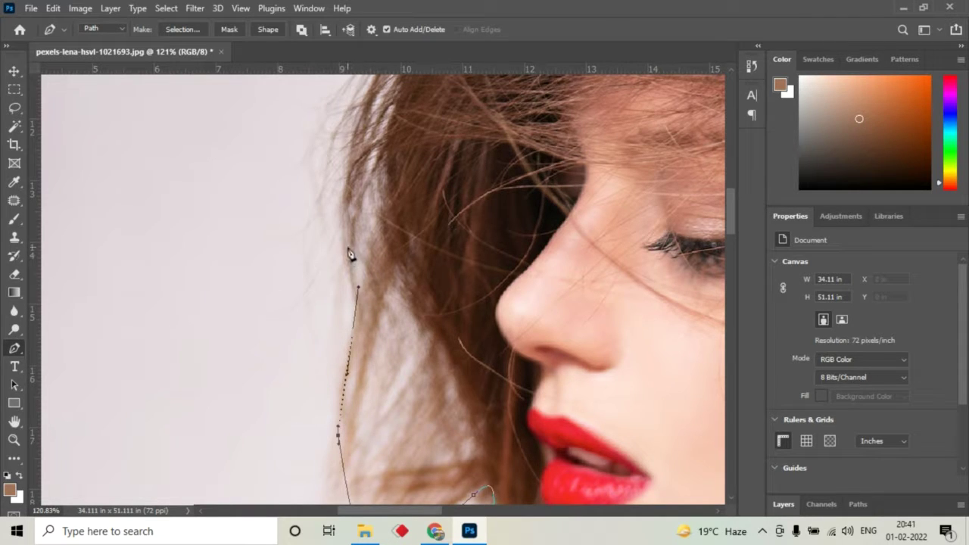
pyautogui.click(340, 236)
pyautogui.click(331, 139)
pyautogui.scroll(5, 331, 227)
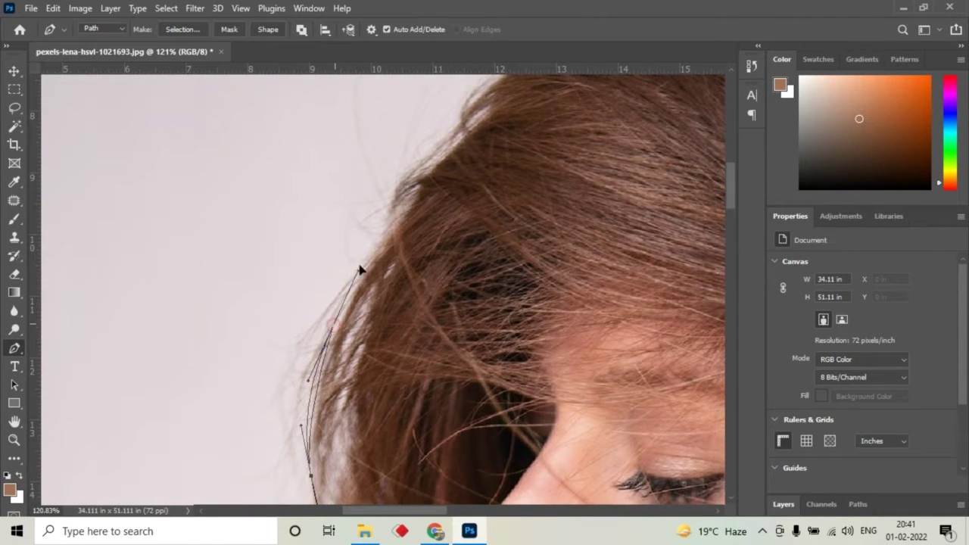
pyautogui.click(417, 183)
# Place anchors up along the hairline toward the top of the head
pyautogui.moveTo(441, 139); pyautogui.dragTo(344, 356)
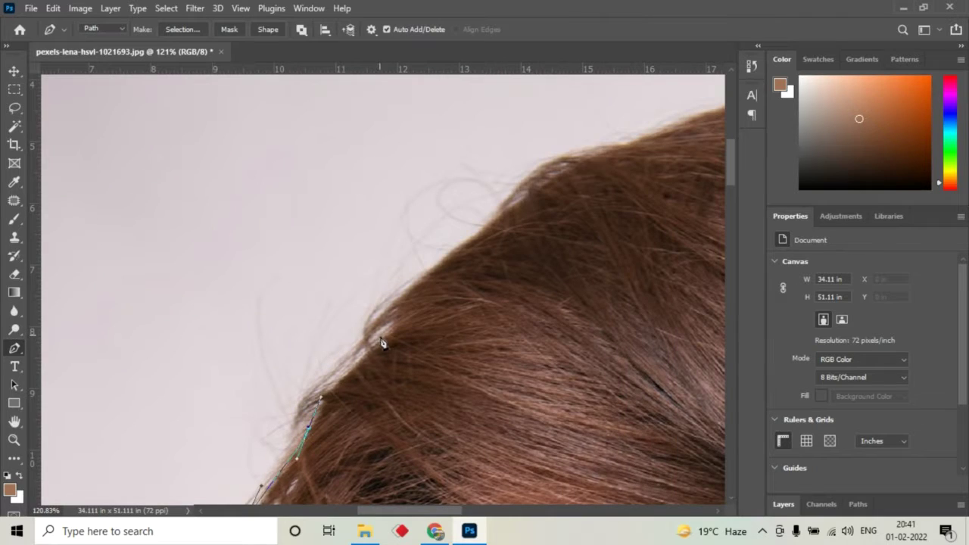
pyautogui.click(395, 331)
pyautogui.click(477, 241)
pyautogui.click(530, 200)
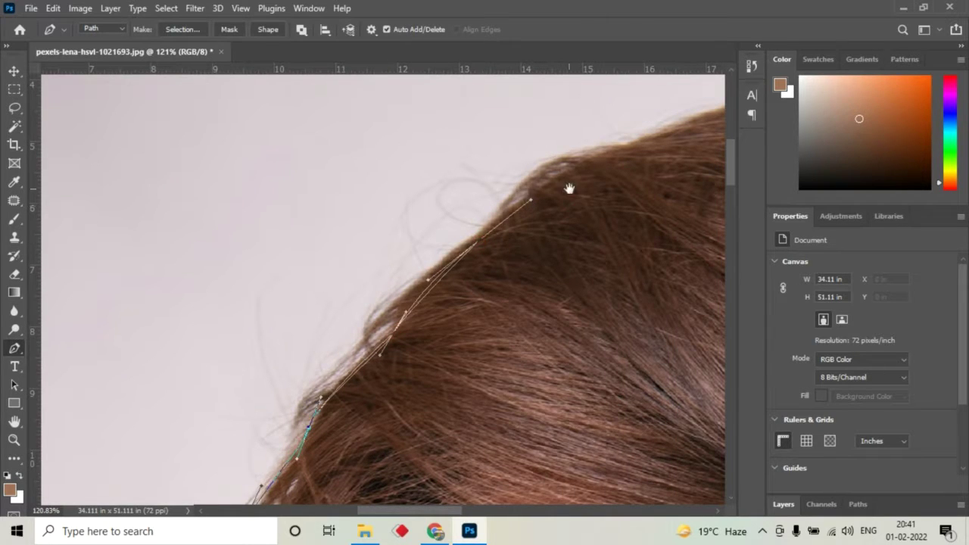
pyautogui.moveTo(565, 203); pyautogui.dragTo(237, 361)
pyautogui.click(278, 312)
# Curve the path across the top of the head's hairline
pyautogui.moveTo(360, 283); pyautogui.dragTo(424, 258)
pyautogui.click(442, 253)
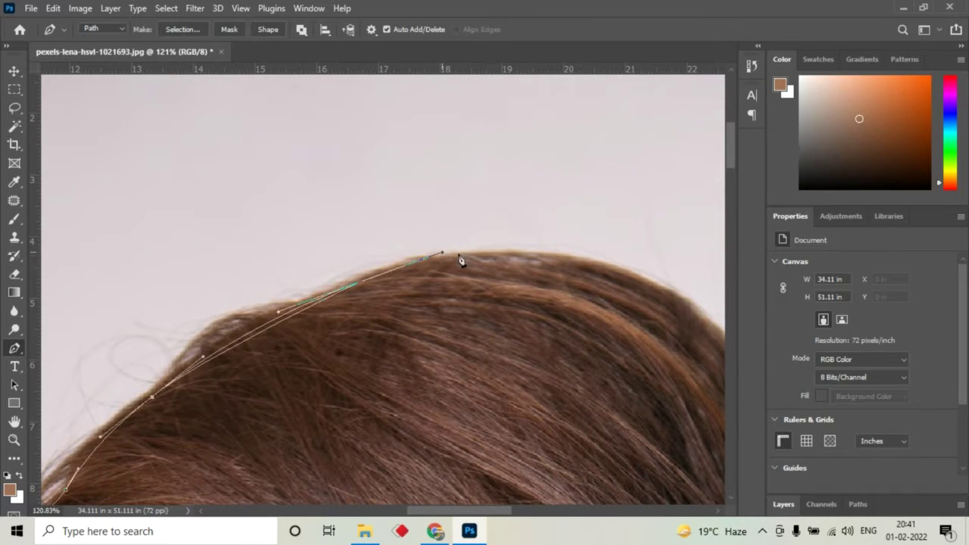
pyautogui.moveTo(617, 317)
pyautogui.mouseDown()
pyautogui.moveTo(513, 292)
pyautogui.moveTo(438, 238)
pyautogui.mouseUp()
pyautogui.moveTo(361, 192); pyautogui.dragTo(378, 198)
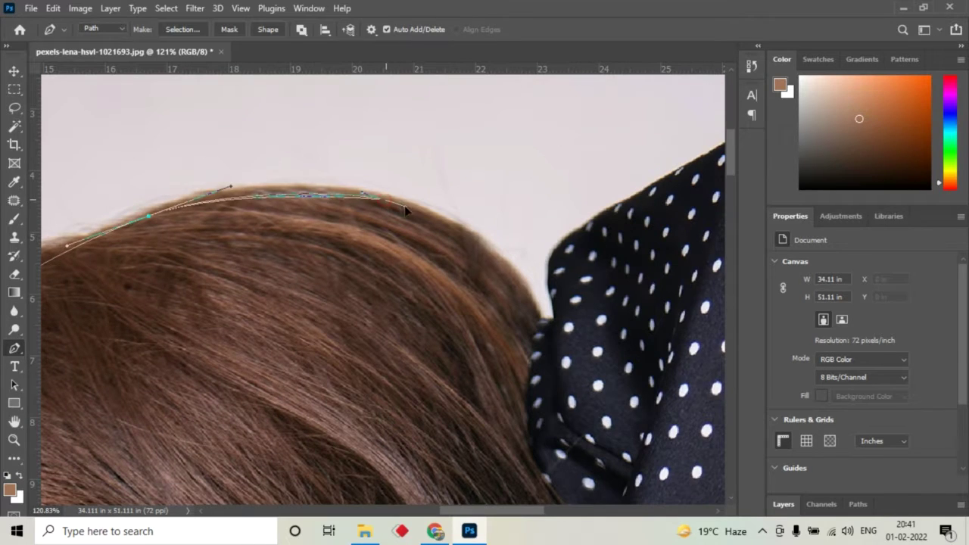
pyautogui.moveTo(491, 285)
pyautogui.mouseDown()
pyautogui.moveTo(432, 287)
pyautogui.moveTo(460, 293)
pyautogui.mouseUp()
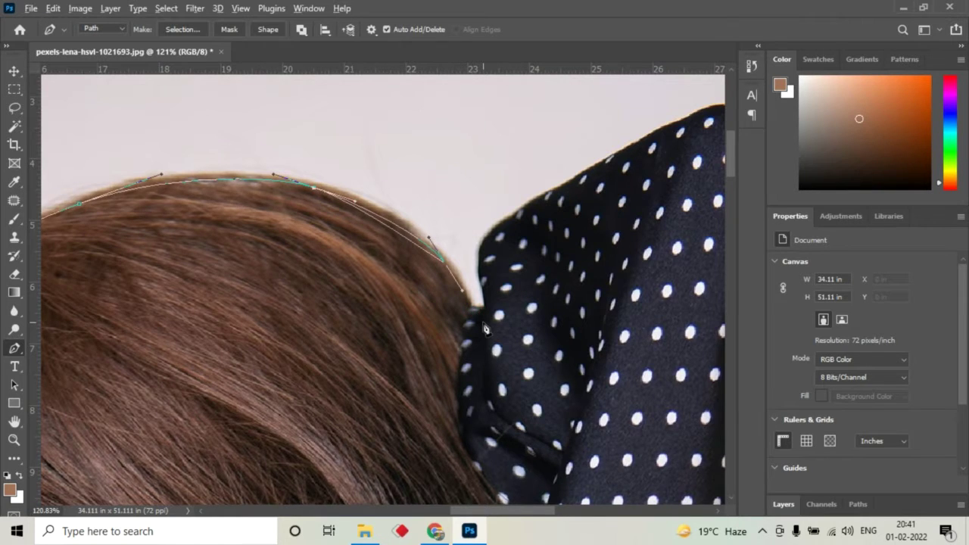
pyautogui.scroll(2, 485, 328)
# Zoom in and place curved anchors where the hair meets the blouse shoulder
pyautogui.scroll(1, 500, 314)
pyautogui.scroll(1, 447, 356)
pyautogui.scroll(1, 439, 365)
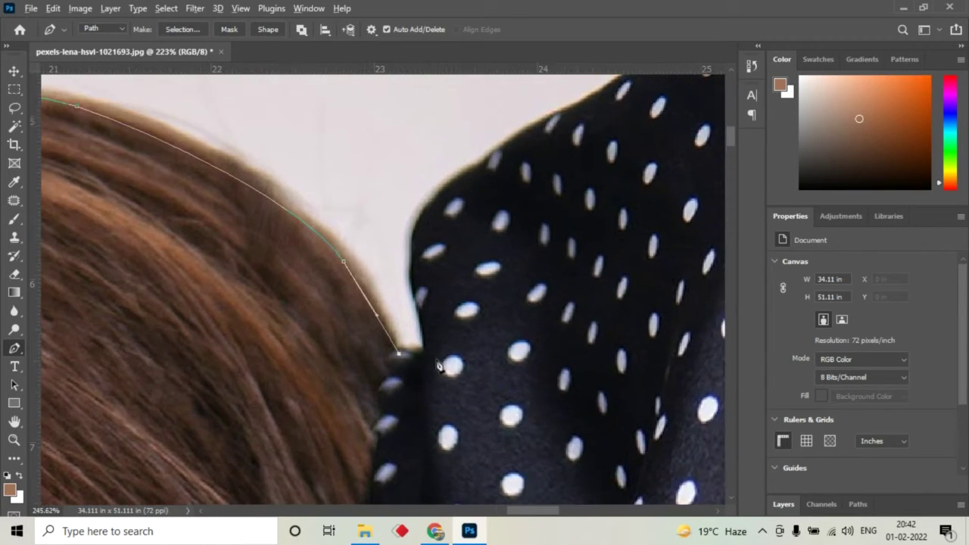
pyautogui.scroll(1, 439, 367)
pyautogui.moveTo(420, 353); pyautogui.dragTo(429, 342)
pyautogui.moveTo(431, 281); pyautogui.dragTo(382, 423)
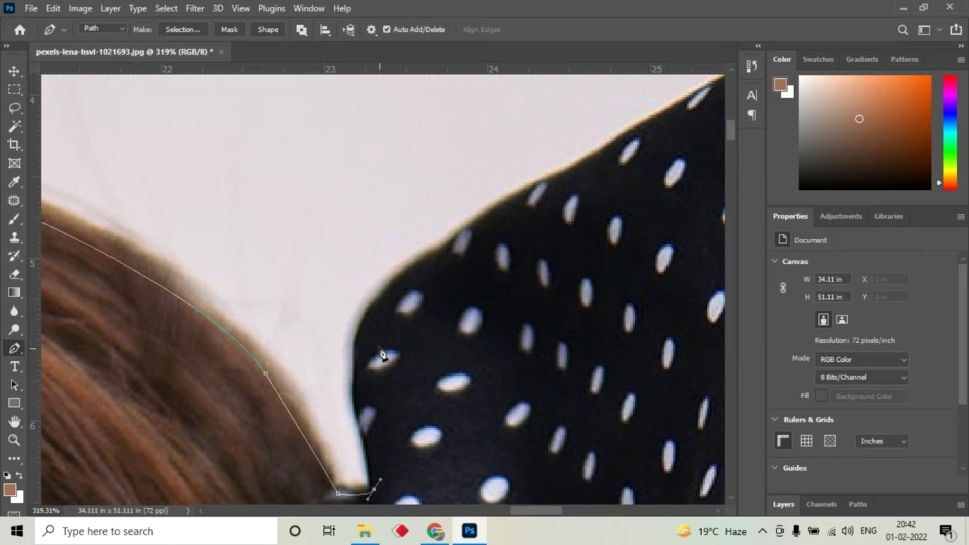
pyautogui.moveTo(376, 303); pyautogui.dragTo(423, 255)
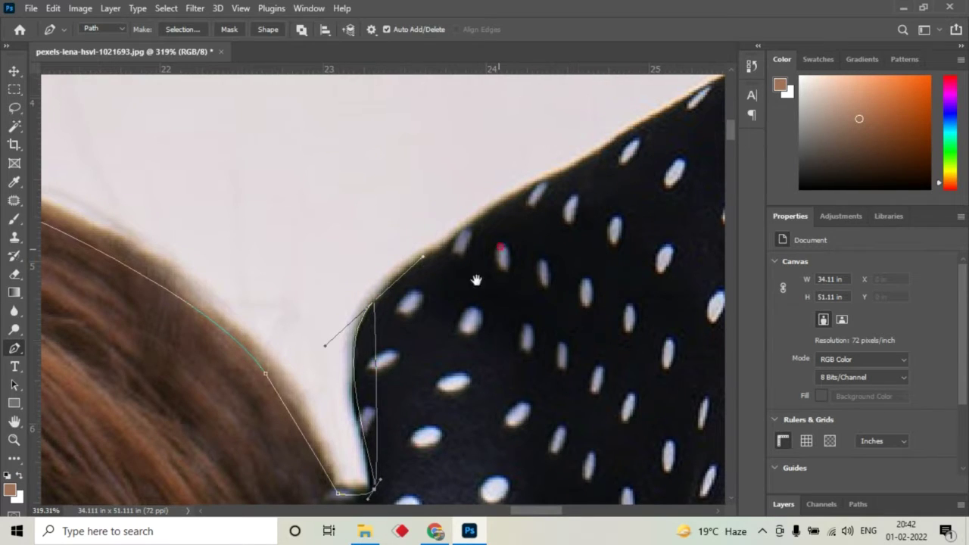
# Extend the path with anchors along the shoulder edge
pyautogui.moveTo(475, 277); pyautogui.dragTo(375, 404)
pyautogui.moveTo(523, 264); pyautogui.dragTo(628, 206)
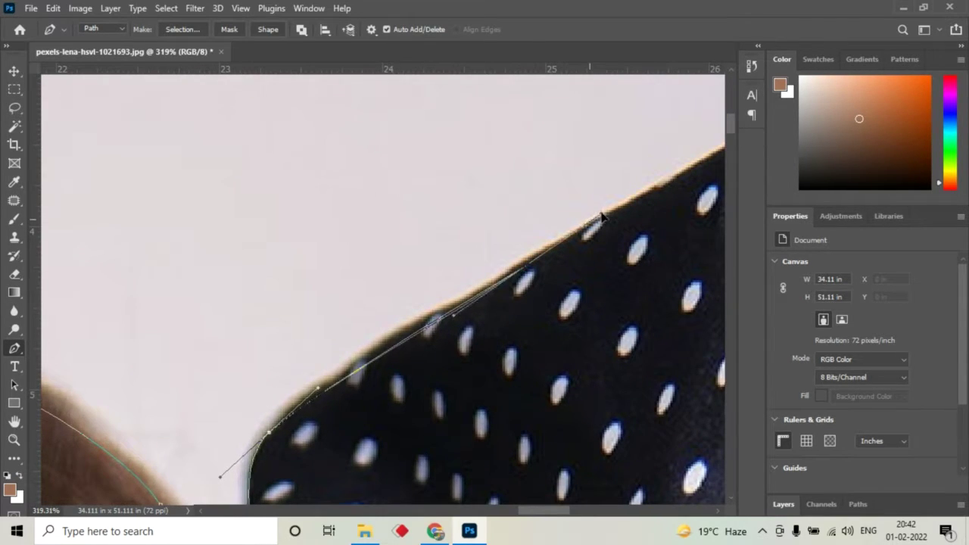
pyautogui.scroll(-3, 472, 318)
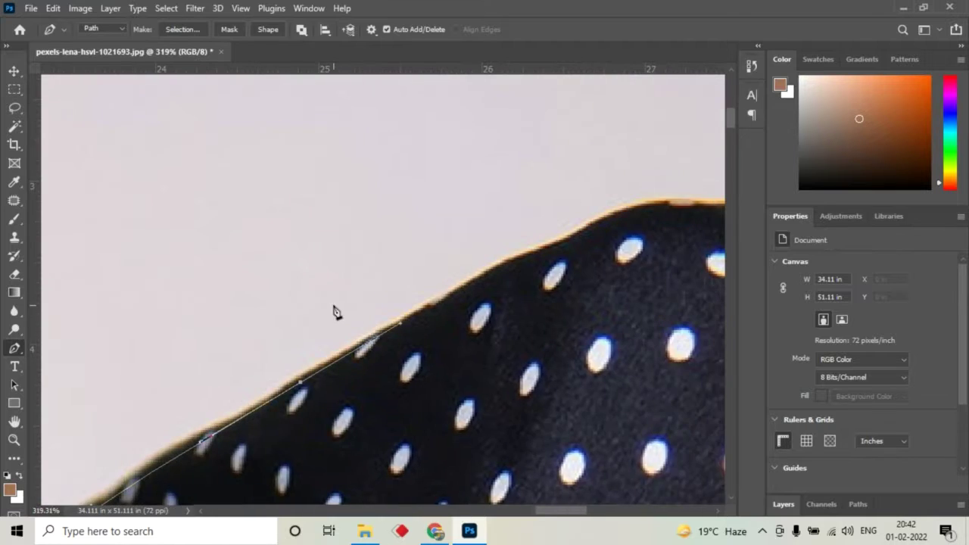
pyautogui.click(477, 270)
pyautogui.click(542, 246)
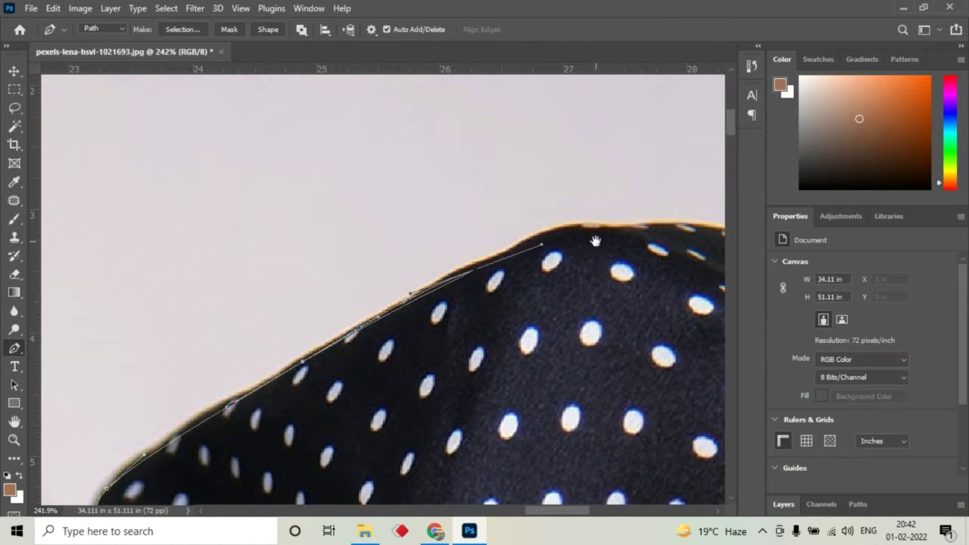
pyautogui.moveTo(595, 240)
pyautogui.mouseDown()
pyautogui.moveTo(340, 296)
pyautogui.moveTo(471, 301)
pyautogui.mouseUp()
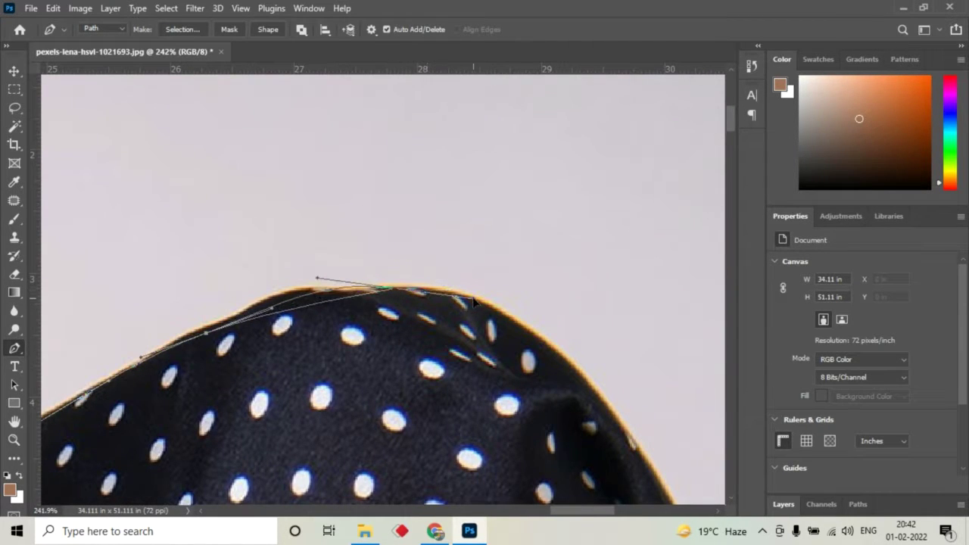
# Undo a misplaced anchor and re-curve the path over the shoulder's peak
pyautogui.hotkey('ctrl', 'z')
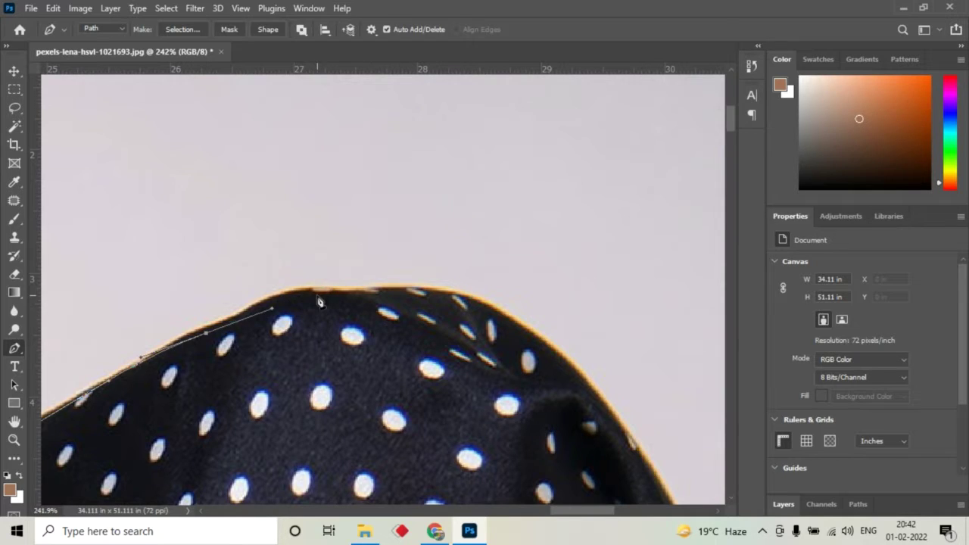
pyautogui.moveTo(317, 296); pyautogui.dragTo(359, 294)
pyautogui.moveTo(446, 303); pyautogui.dragTo(471, 307)
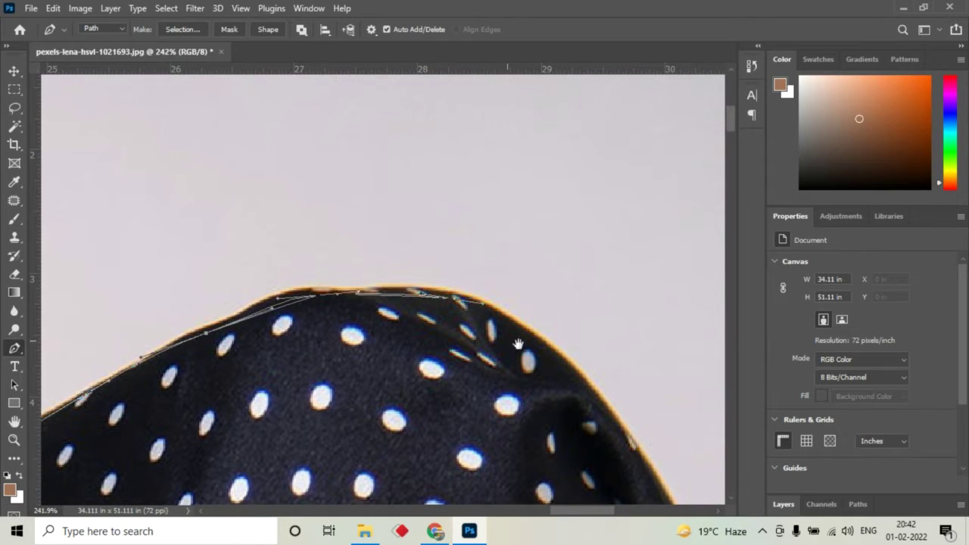
pyautogui.scroll(-5, 447, 305)
pyautogui.hscroll(5, 447, 304)
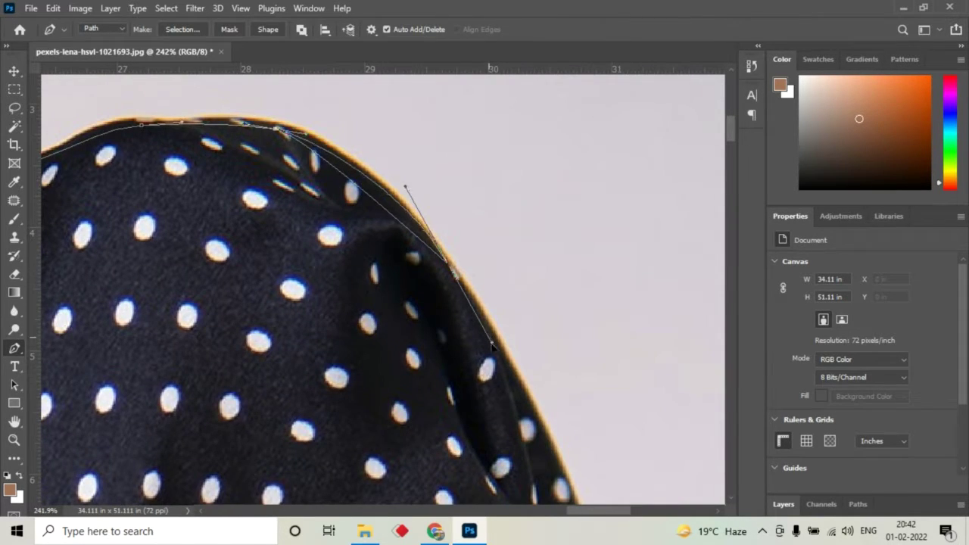
# Curve the path around the shoulder and start down the blouse's side edge
pyautogui.moveTo(534, 447); pyautogui.dragTo(484, 242)
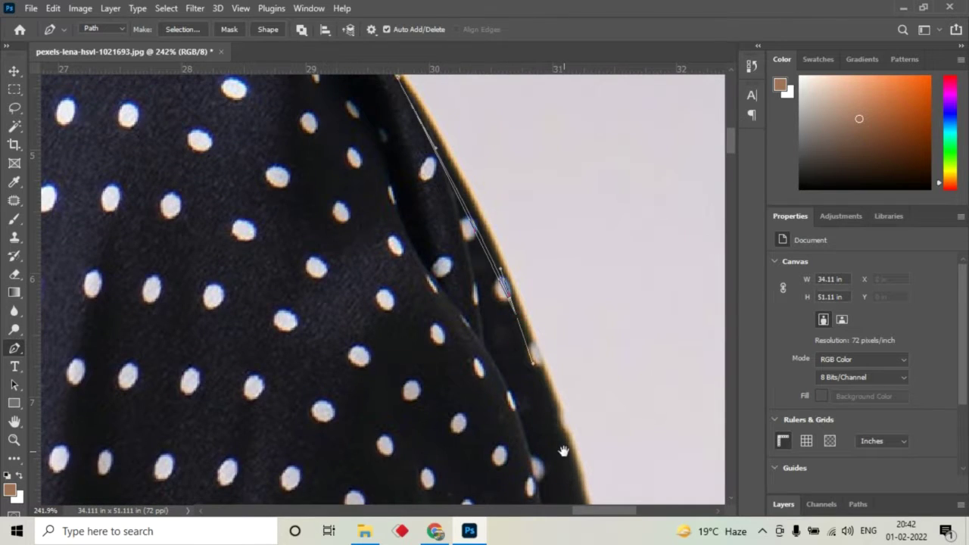
pyautogui.moveTo(563, 448); pyautogui.dragTo(421, 124)
pyautogui.moveTo(450, 261)
pyautogui.mouseDown()
pyautogui.moveTo(450, 334)
pyautogui.moveTo(464, 92)
pyautogui.mouseUp()
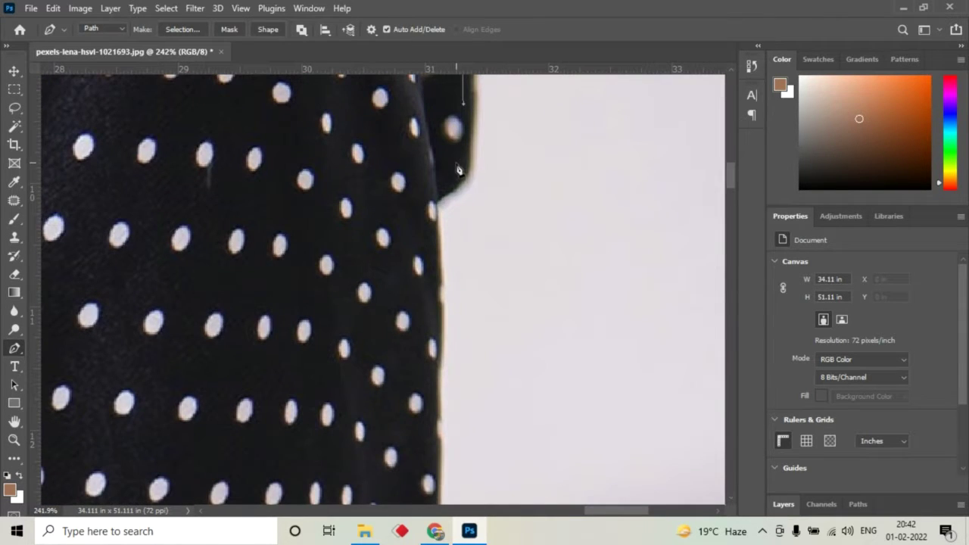
pyautogui.moveTo(437, 216); pyautogui.dragTo(436, 264)
pyautogui.moveTo(434, 345); pyautogui.dragTo(436, 232)
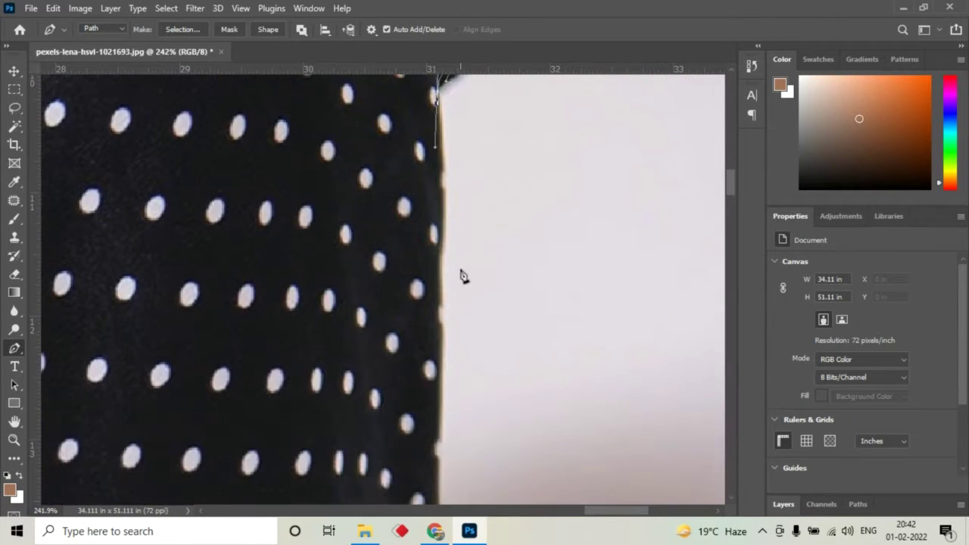
pyautogui.moveTo(438, 359); pyautogui.dragTo(419, 295)
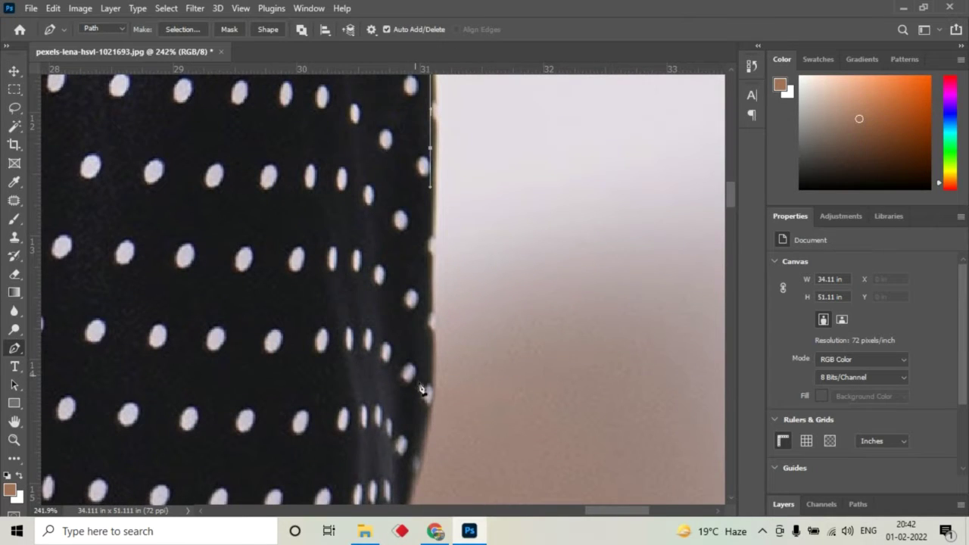
pyautogui.moveTo(417, 455); pyautogui.dragTo(470, 267)
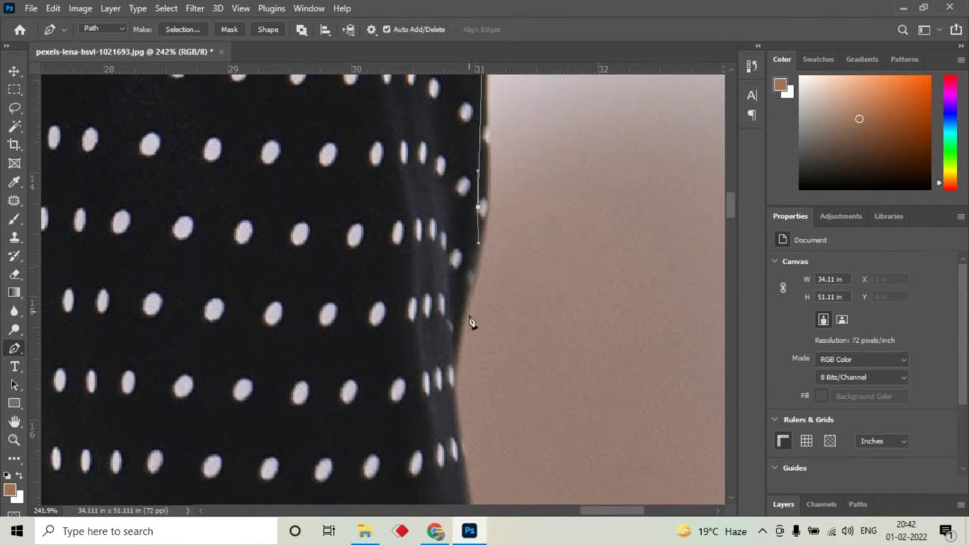
# Add anchors further down the blouse's right-hand edge
pyautogui.click(457, 420)
pyautogui.moveTo(454, 455); pyautogui.dragTo(419, 144)
pyautogui.click(447, 281)
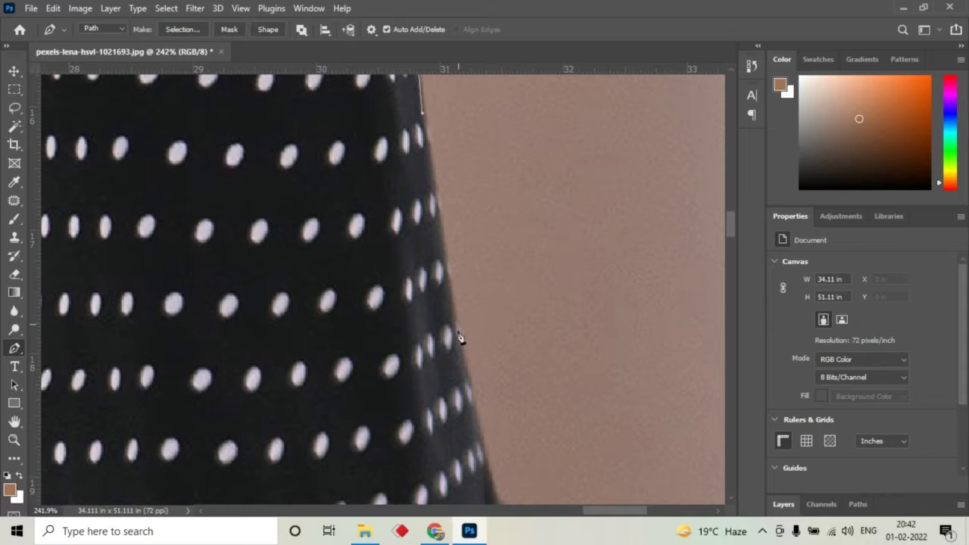
pyautogui.click(457, 335)
pyautogui.scroll(-2, 470, 399)
pyautogui.scroll(-1, 465, 356)
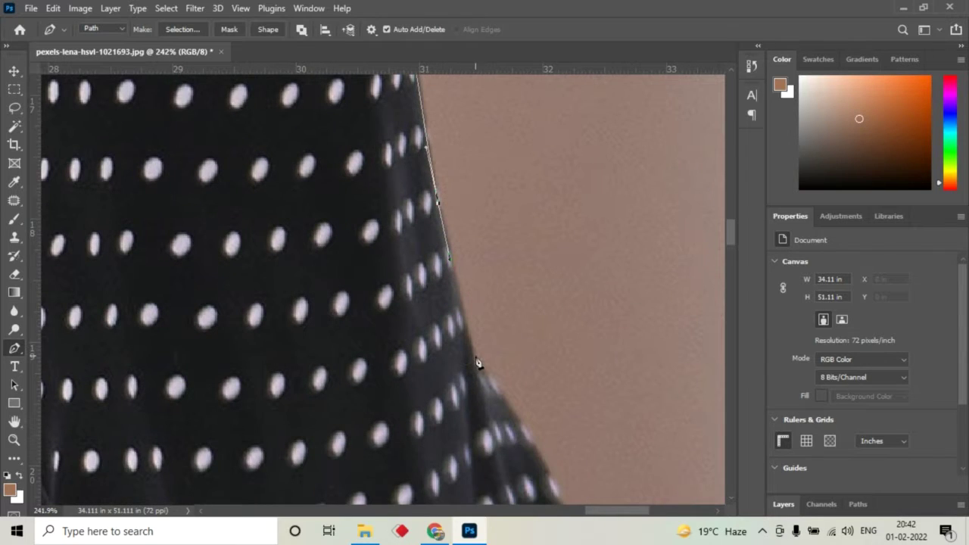
# Continue the path with more anchors down the lower blouse side
pyautogui.click(485, 373)
pyautogui.moveTo(487, 371); pyautogui.dragTo(432, 270)
pyautogui.click(436, 278)
pyautogui.click(455, 325)
# Place pen anchor points down the upper part of the dress's right edge
pyautogui.scroll(-3, 463, 323)
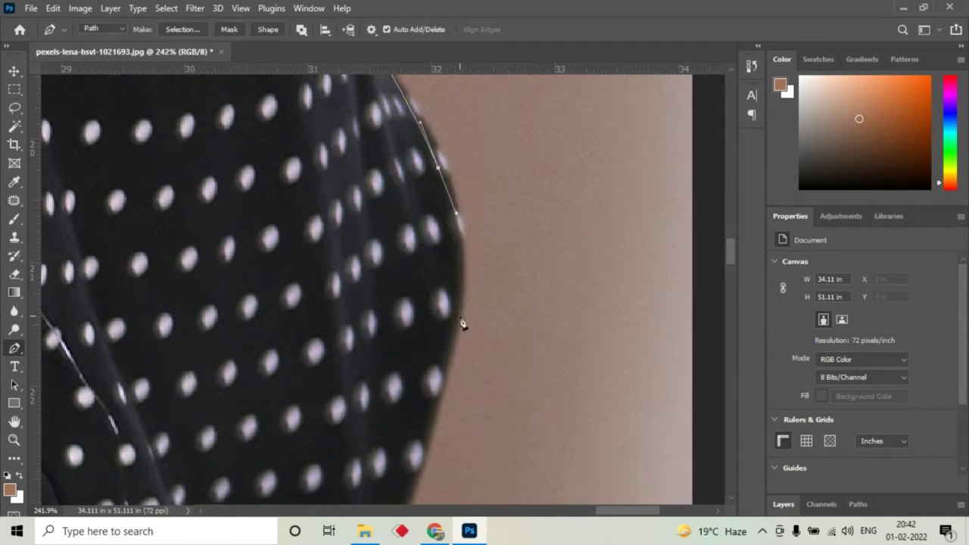
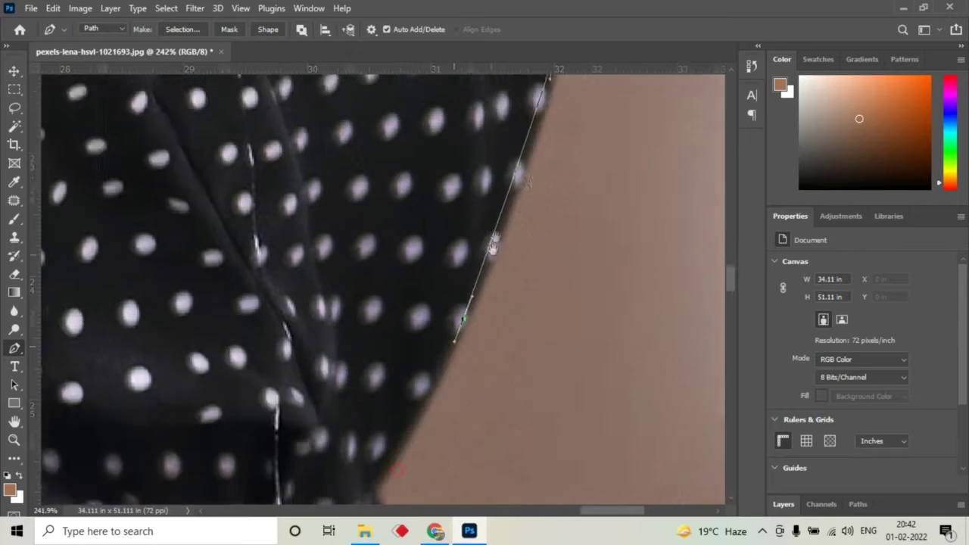
# Place pen anchor points down the upper part of the dress's right edge
pyautogui.scroll(-2, 409, 409)
pyautogui.click(424, 357)
pyautogui.scroll(-2, 424, 363)
pyautogui.click(428, 325)
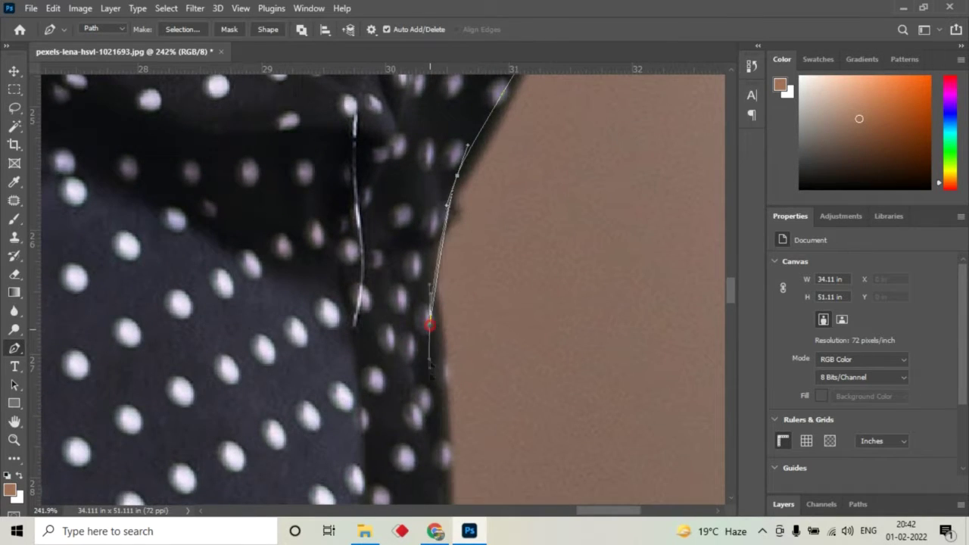
pyautogui.click(435, 409)
pyautogui.scroll(-4, 436, 363)
pyautogui.click(432, 399)
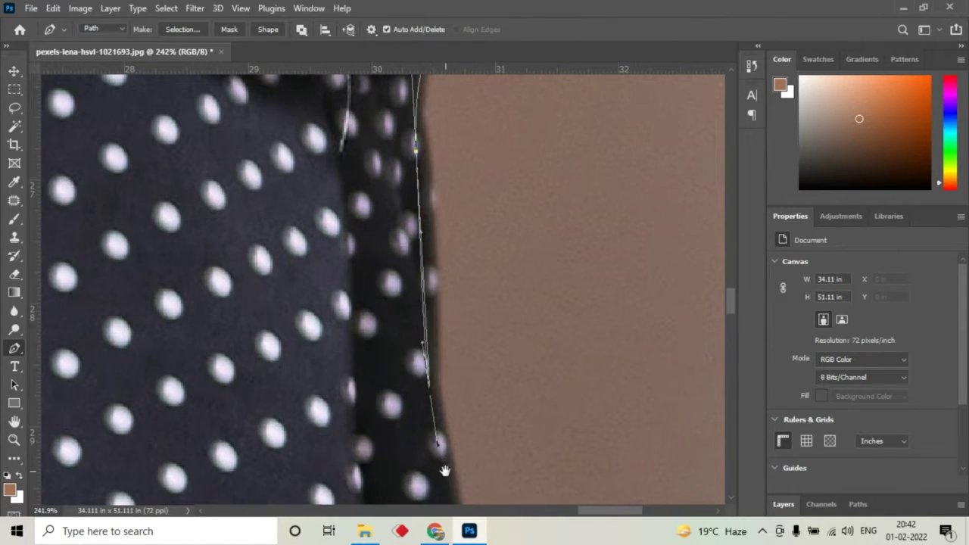
# Continue the path lower along the right edge, adding a curved anchor where it bends
pyautogui.scroll(-4, 442, 444)
pyautogui.click(477, 387)
pyautogui.click(490, 461)
pyautogui.scroll(-4, 484, 424)
pyautogui.scroll(-2, 473, 224)
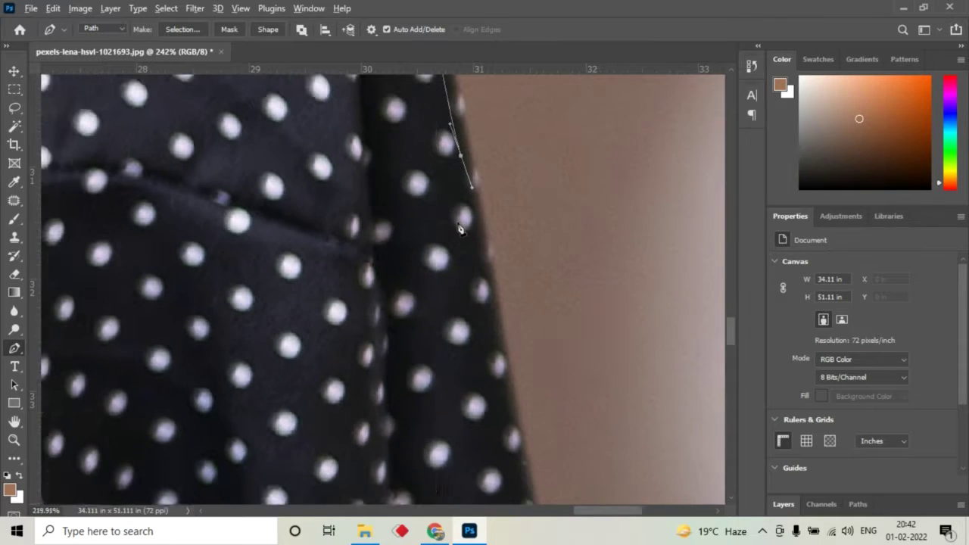
pyautogui.moveTo(493, 344); pyautogui.dragTo(502, 388)
pyautogui.scroll(-4, 512, 431)
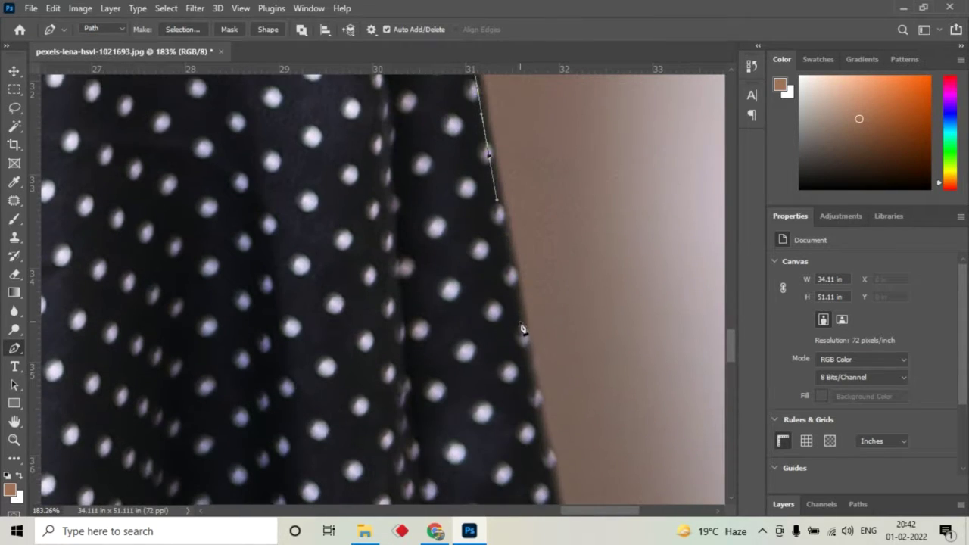
pyautogui.click(516, 267)
pyautogui.click(525, 324)
pyautogui.click(534, 385)
# Extend the path with smooth curved anchors down toward the bottom hem, leaving it open
pyautogui.scroll(-3, 500, 318)
pyautogui.click(507, 365)
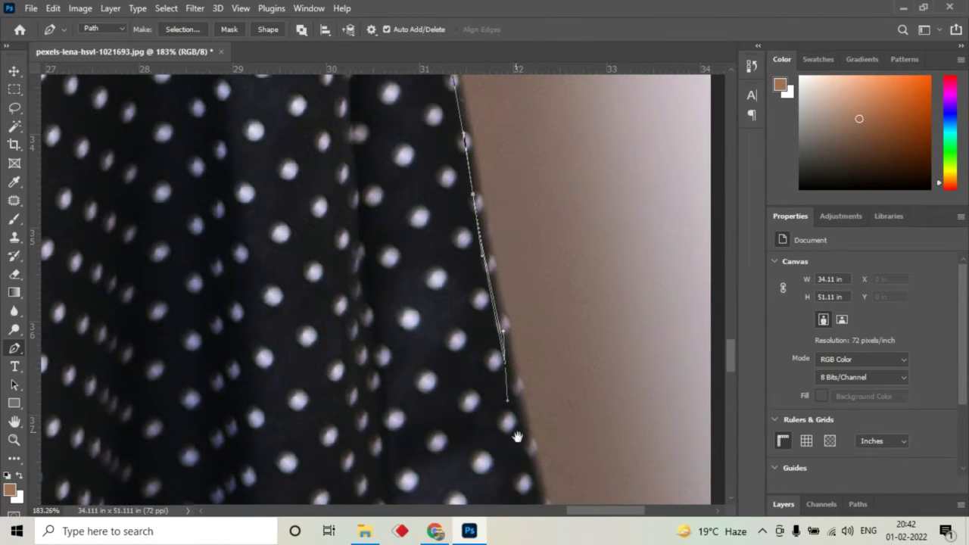
pyautogui.moveTo(518, 448); pyautogui.dragTo(477, 216)
pyautogui.click(494, 269)
pyautogui.click(519, 352)
pyautogui.click(536, 424)
pyautogui.scroll(-4, 524, 409)
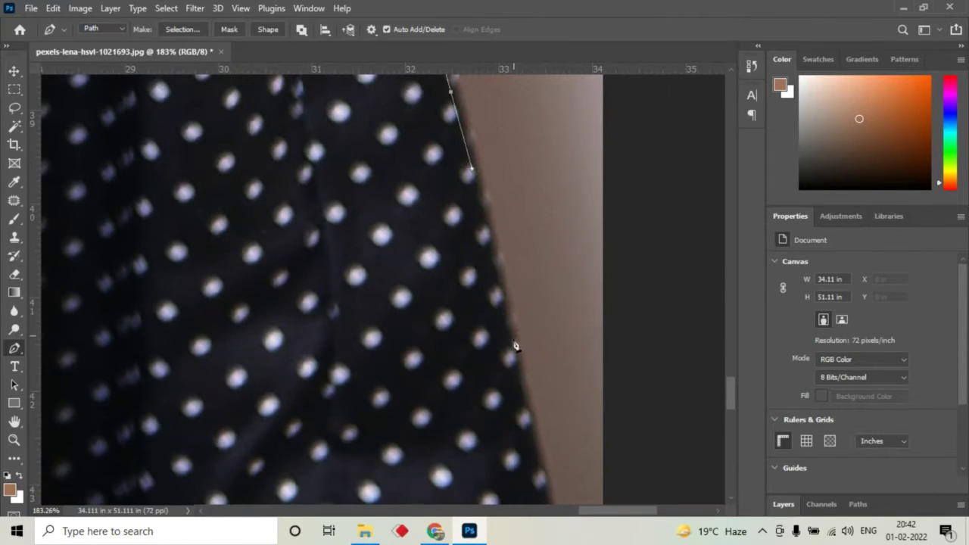
pyautogui.click(521, 424)
pyautogui.scroll(-4, 519, 428)
pyautogui.click(506, 335)
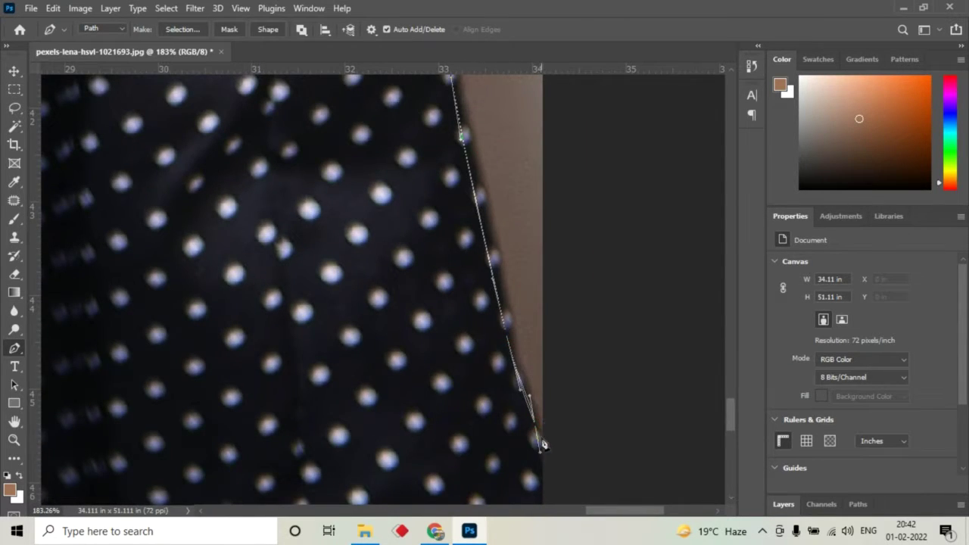
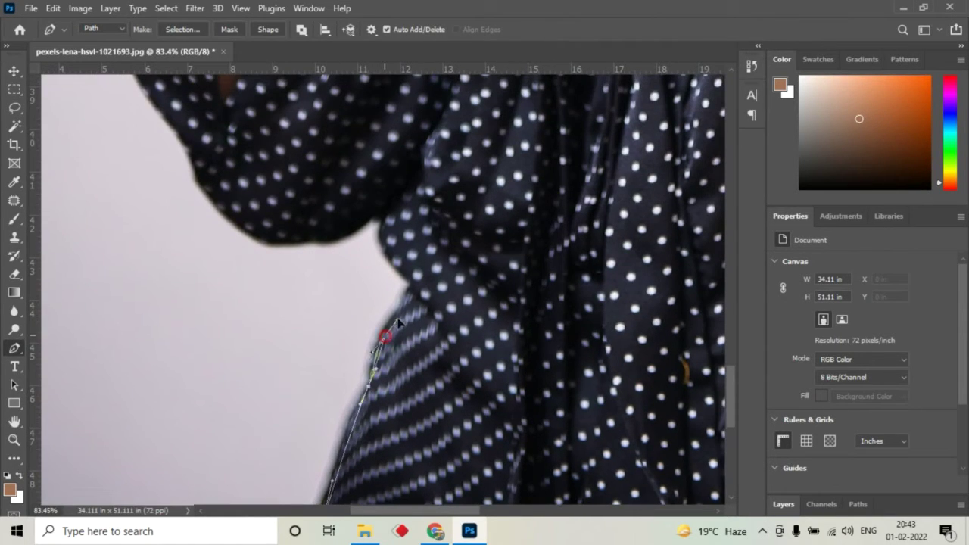
# Extend the pen path up the dress edge and add a curved anchor along the sleeve
pyautogui.moveTo(407, 288); pyautogui.dragTo(388, 242)
pyautogui.click(387, 216)
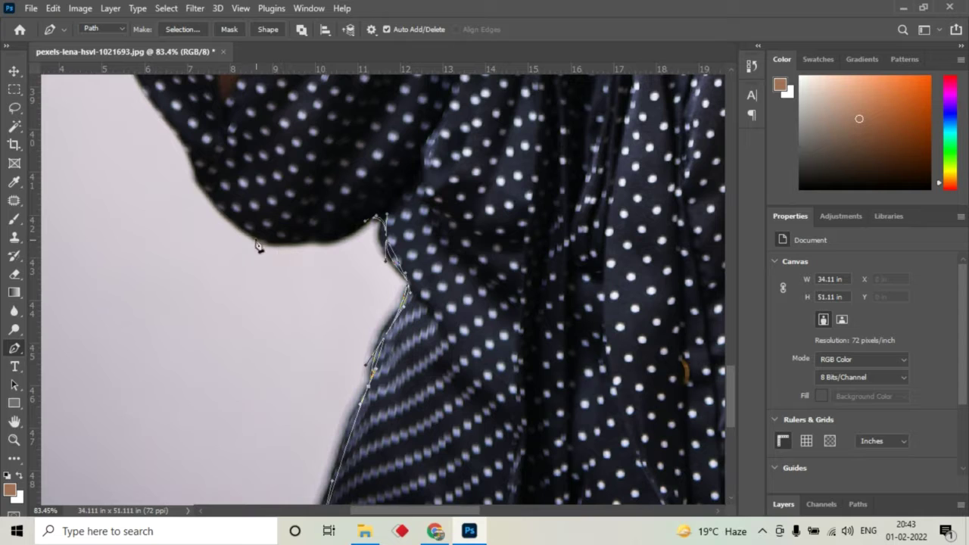
pyautogui.moveTo(243, 225); pyautogui.dragTo(261, 256)
pyautogui.moveTo(224, 172); pyautogui.dragTo(355, 376)
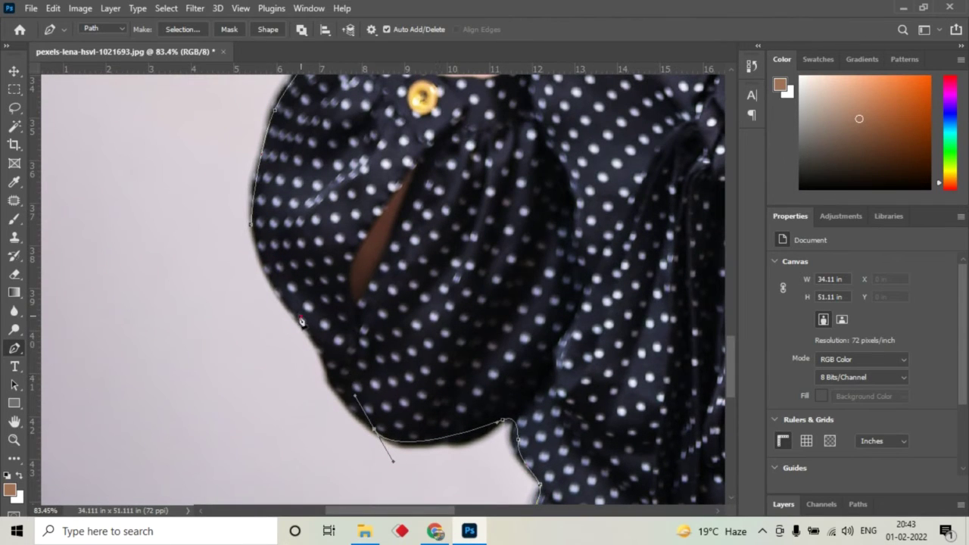
# Zoom in and back out around the sleeve to review the traced outline
pyautogui.scroll(3, 261, 257)
pyautogui.scroll(2, 267, 256)
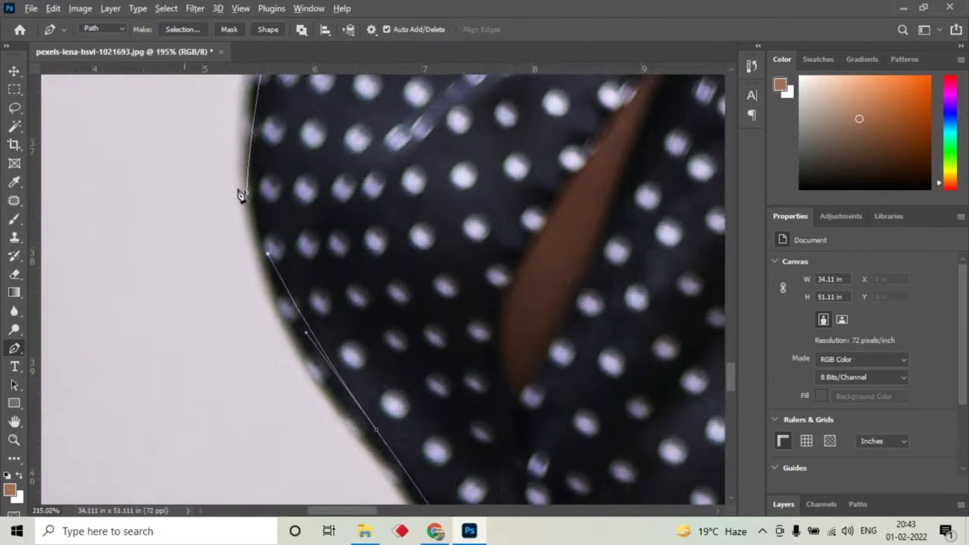
pyautogui.scroll(4, 240, 195)
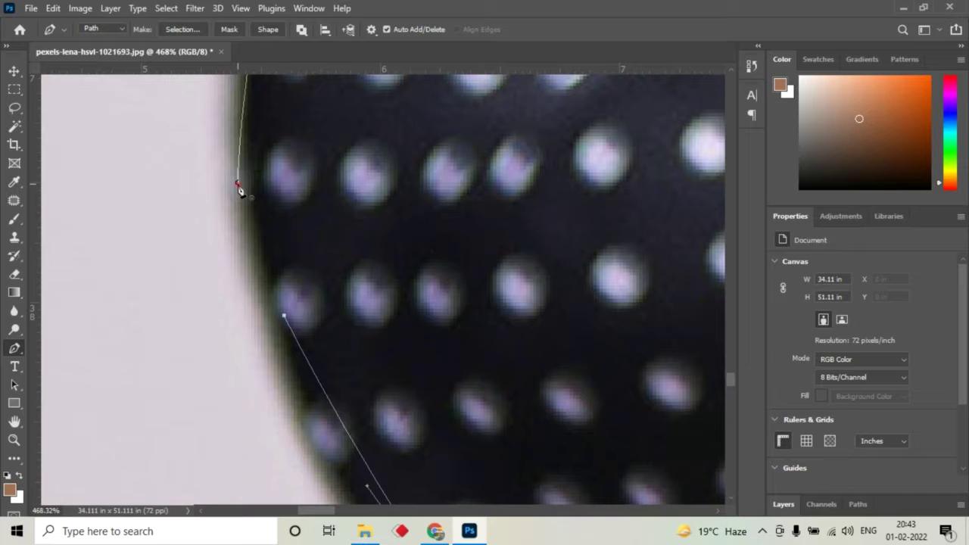
pyautogui.scroll(-3, 299, 264)
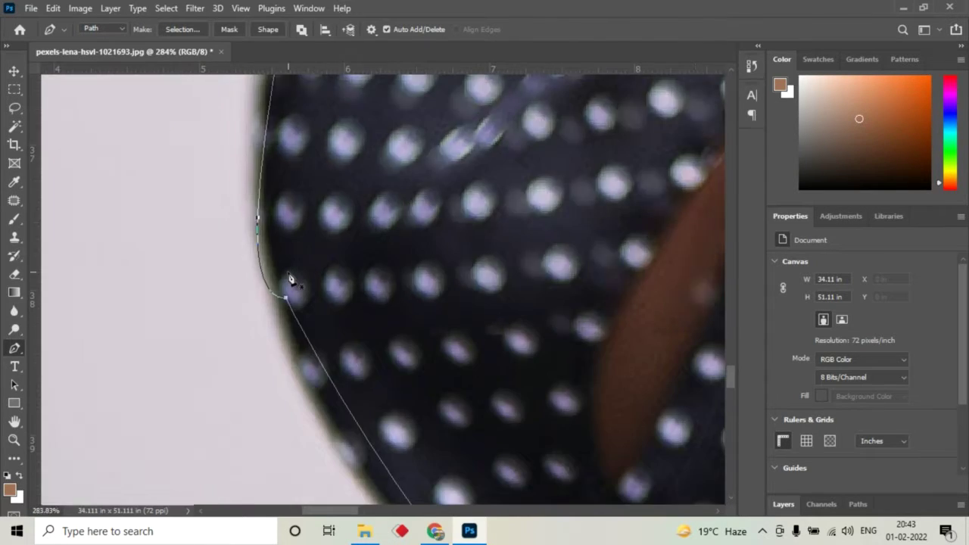
pyautogui.scroll(-2, 292, 277)
pyautogui.scroll(-2, 290, 278)
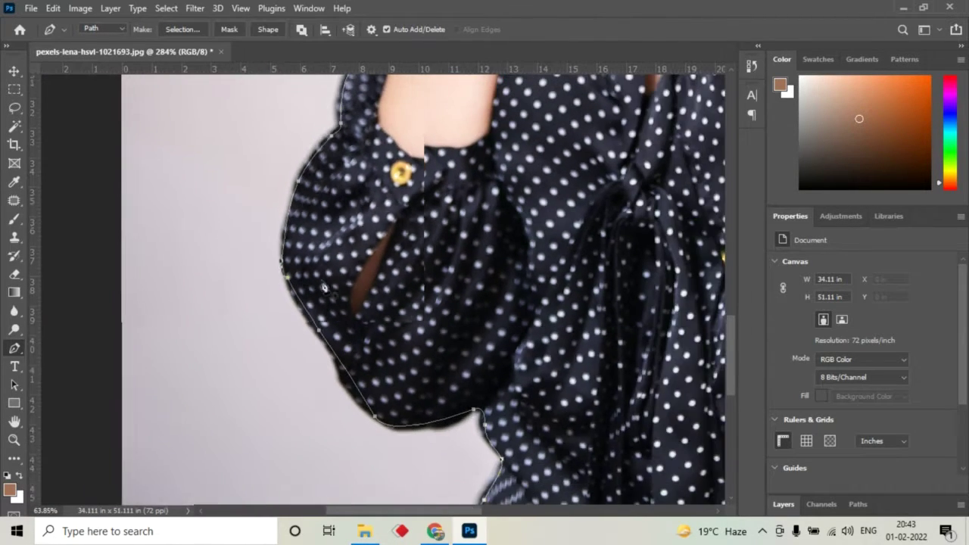
pyautogui.scroll(-2, 284, 300)
pyautogui.scroll(-2, 277, 325)
pyautogui.scroll(-2, 265, 359)
pyautogui.scroll(-1, 265, 359)
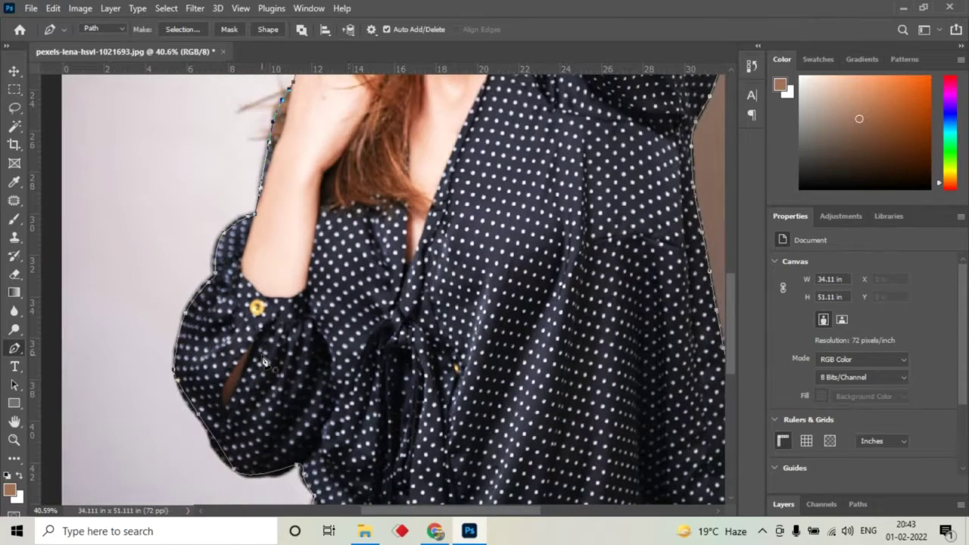
pyautogui.scroll(-1, 264, 362)
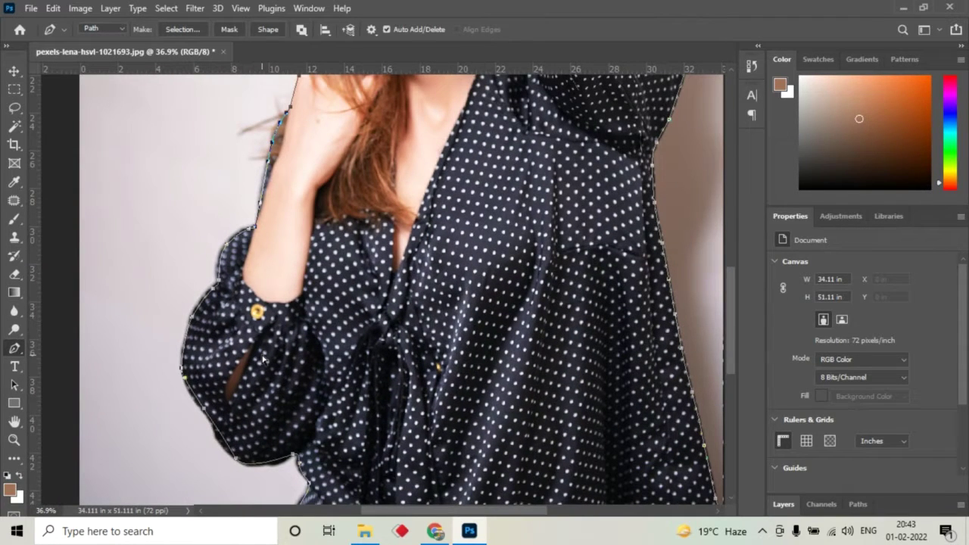
# Convert the pen path into a selection and zoom in on the sleeve's lower edge
pyautogui.hotkey('ctrl', 'Return')
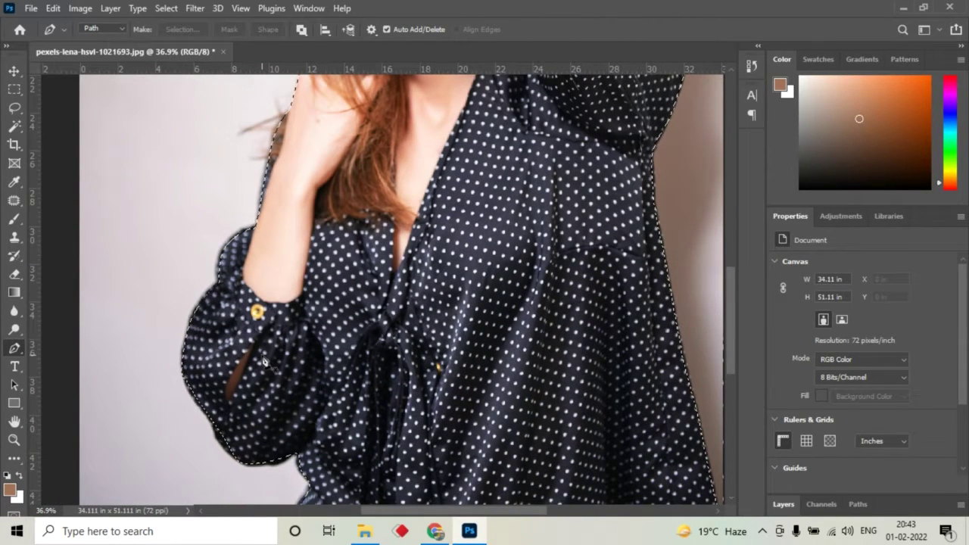
pyautogui.moveTo(260, 444); pyautogui.dragTo(335, 357)
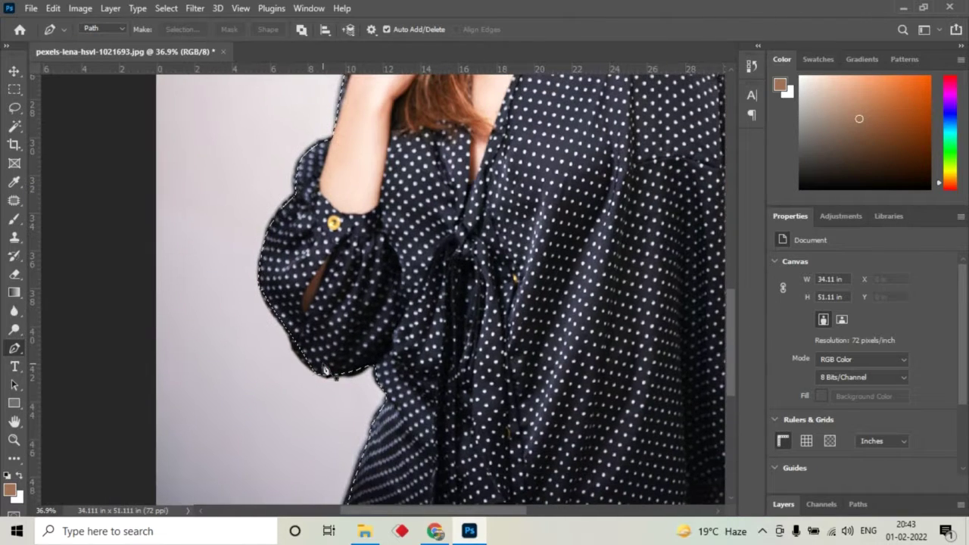
pyautogui.scroll(2, 300, 395)
pyautogui.scroll(1, 295, 390)
pyautogui.scroll(2, 288, 379)
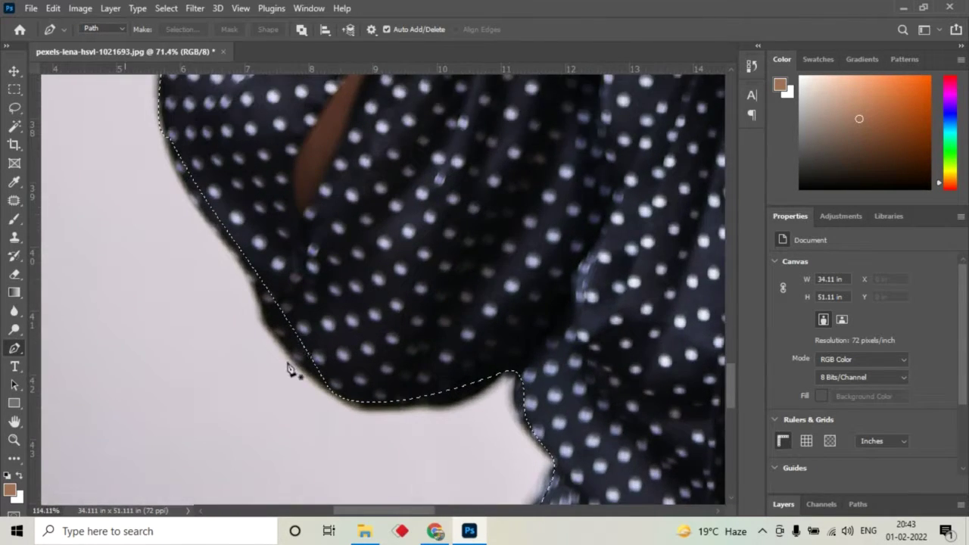
pyautogui.scroll(1, 288, 400)
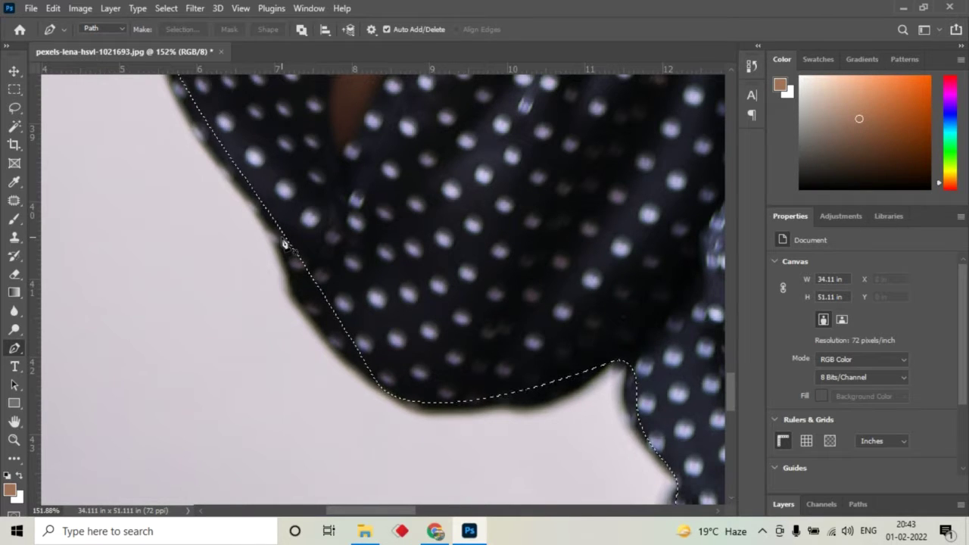
# With the Lasso tool, add the missed sleeve edge to the selection
pyautogui.click(15, 108)
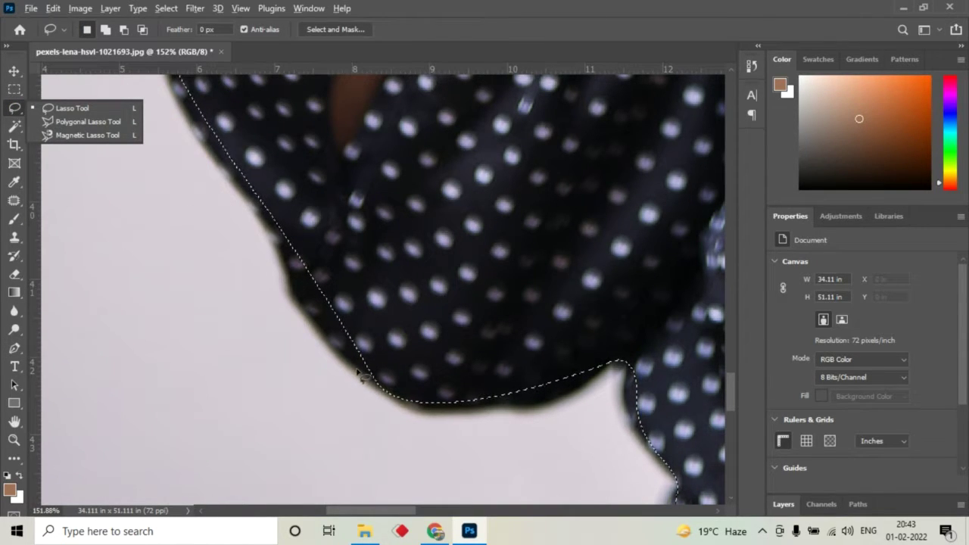
pyautogui.scroll(2, 358, 371)
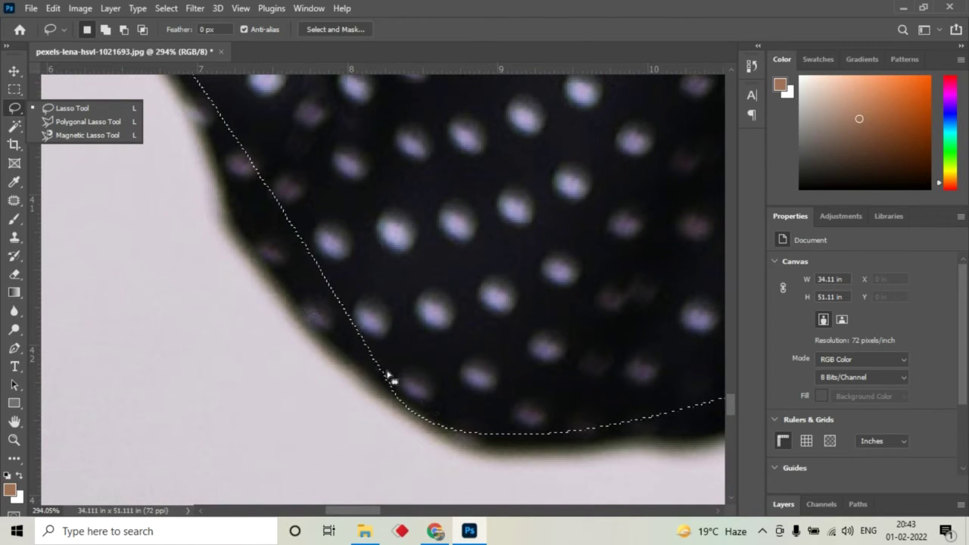
pyautogui.keyDown('shift'); pyautogui.click(434, 409); pyautogui.keyUp('shift')
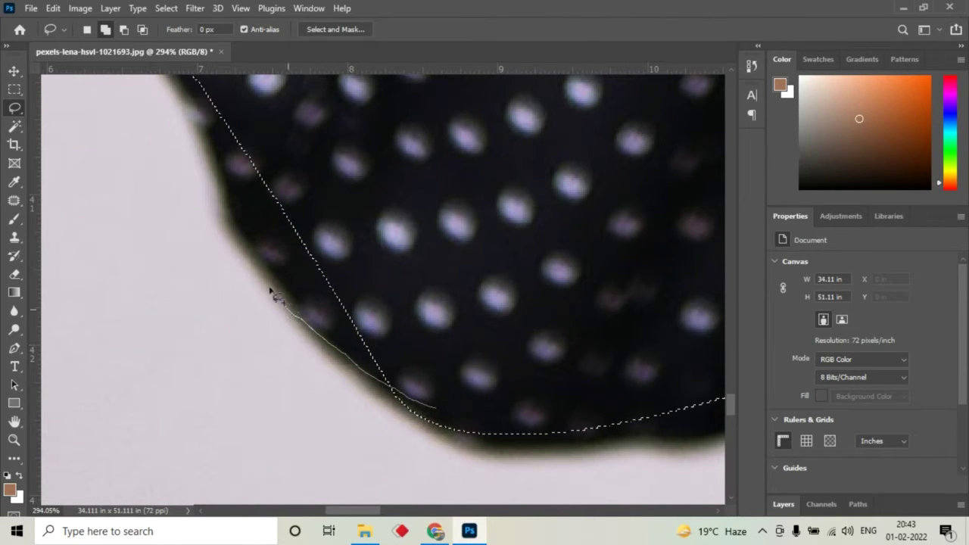
pyautogui.moveTo(277, 295); pyautogui.dragTo(450, 423)
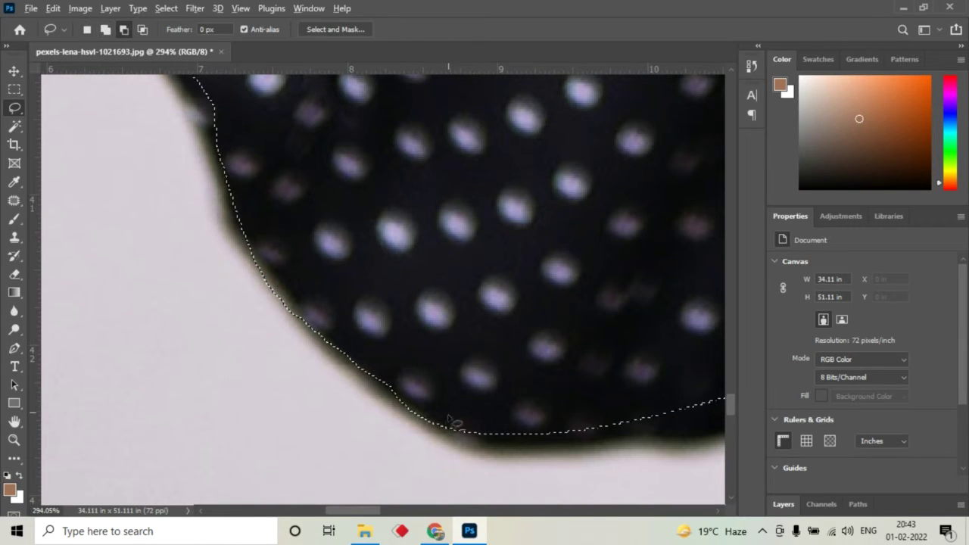
pyautogui.scroll(-5, 450, 422)
pyautogui.moveTo(314, 216); pyautogui.dragTo(427, 433)
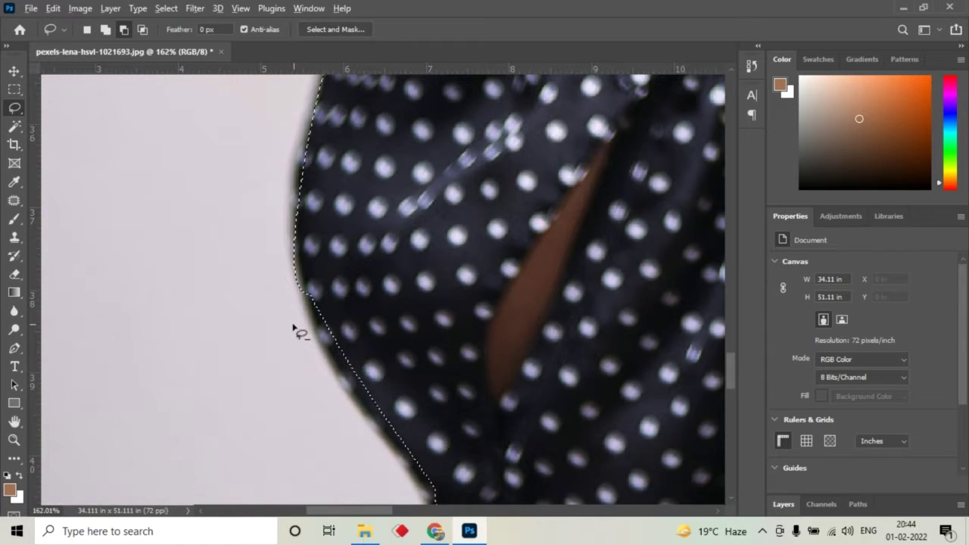
pyautogui.scroll(3, 296, 272)
pyautogui.scroll(2, 290, 308)
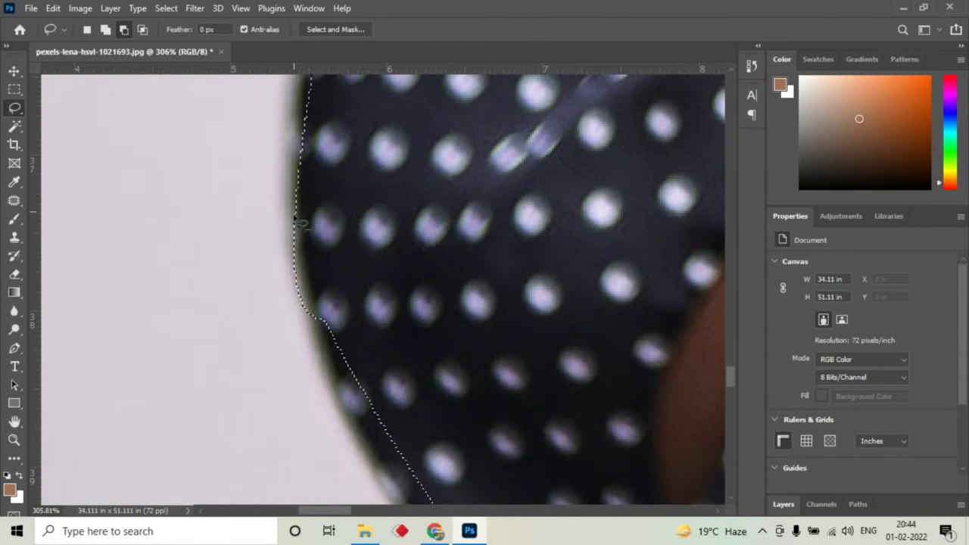
# Subtract stray background from the selection's upper-left edge and along the sleeve
pyautogui.moveTo(296, 220); pyautogui.dragTo(299, 203)
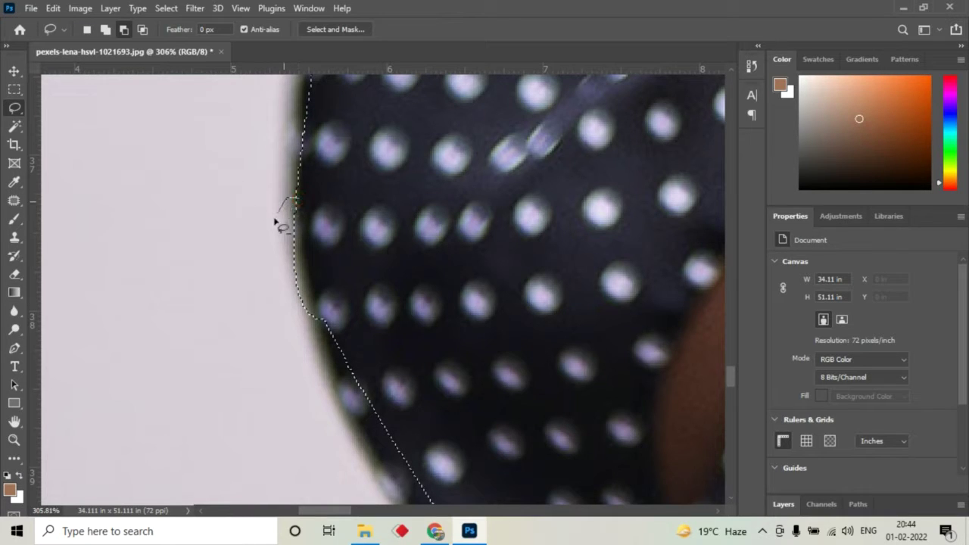
pyautogui.moveTo(328, 333); pyautogui.dragTo(325, 328)
pyautogui.scroll(-1, 249, 407)
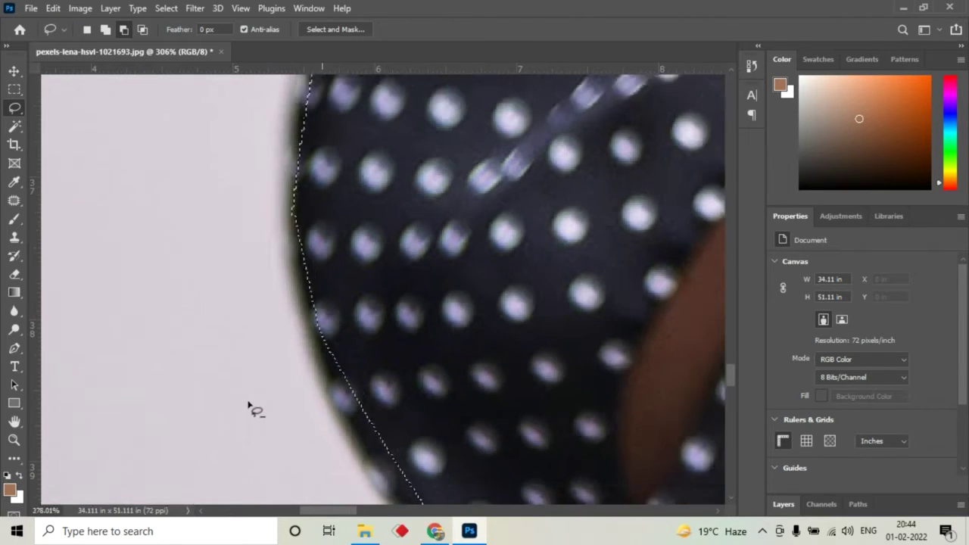
pyautogui.scroll(-2, 250, 406)
pyautogui.scroll(-2, 250, 407)
pyautogui.scroll(-2, 249, 407)
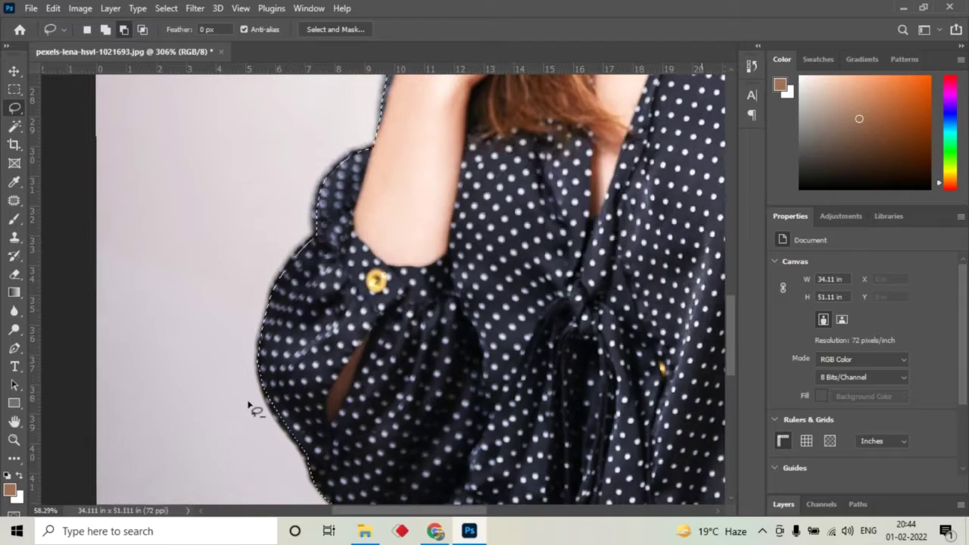
pyautogui.scroll(-2, 250, 407)
pyautogui.scroll(-1, 310, 322)
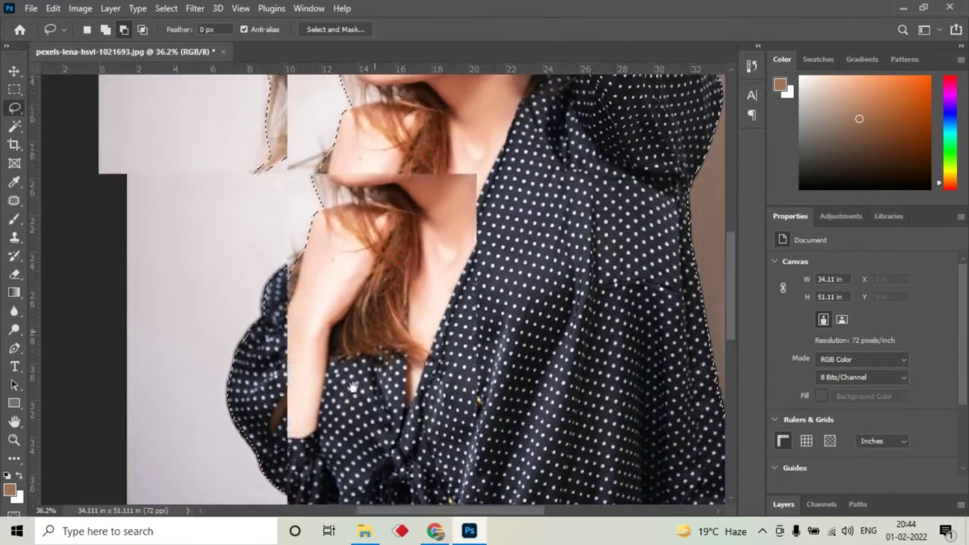
pyautogui.scroll(-1, 311, 322)
pyautogui.scroll(-1, 311, 322)
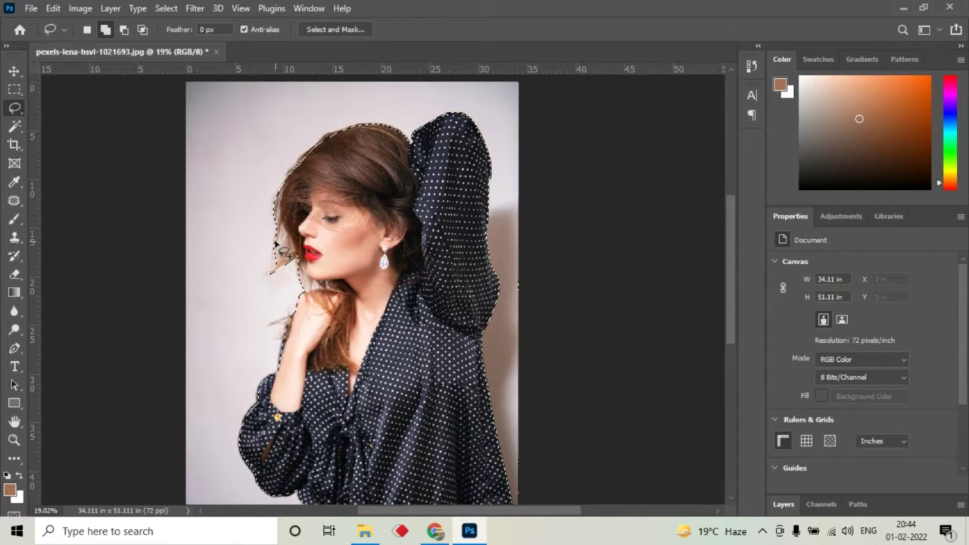
# Feather the woman's selection with a 0.2-pixel radius using Shift+F6
pyautogui.hotkey('shift', 'F6')
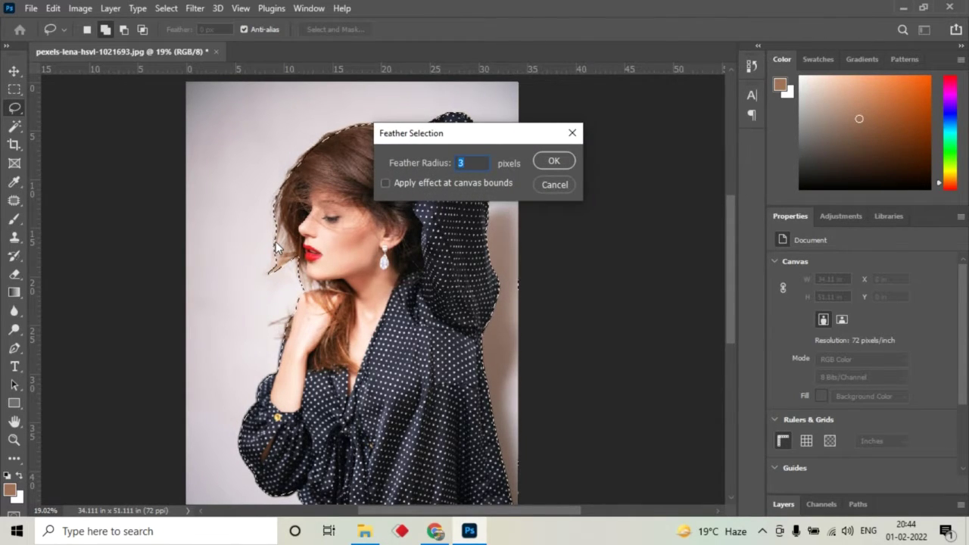
pyautogui.moveTo(504, 146); pyautogui.dragTo(529, 147)
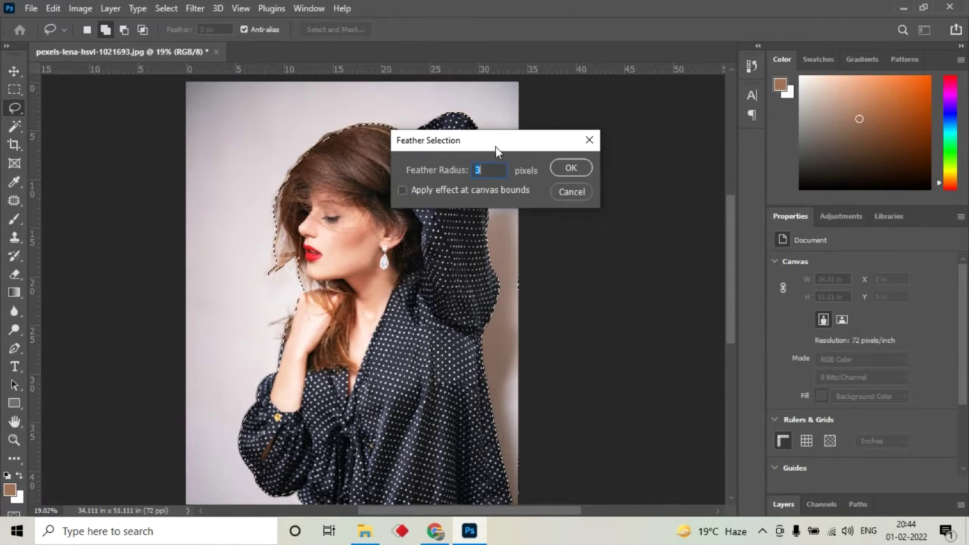
pyautogui.moveTo(497, 150); pyautogui.dragTo(485, 150)
pyautogui.write('.2')
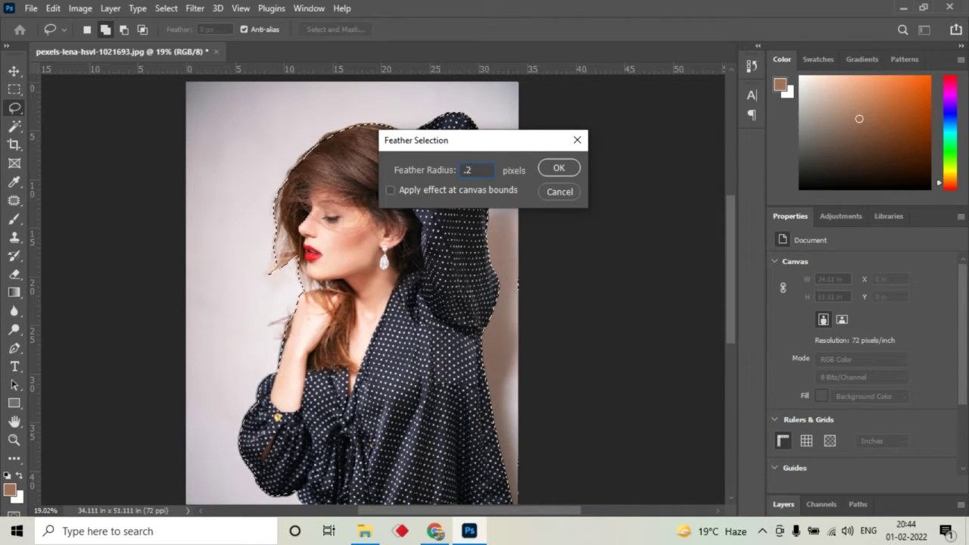
pyautogui.press('Return')
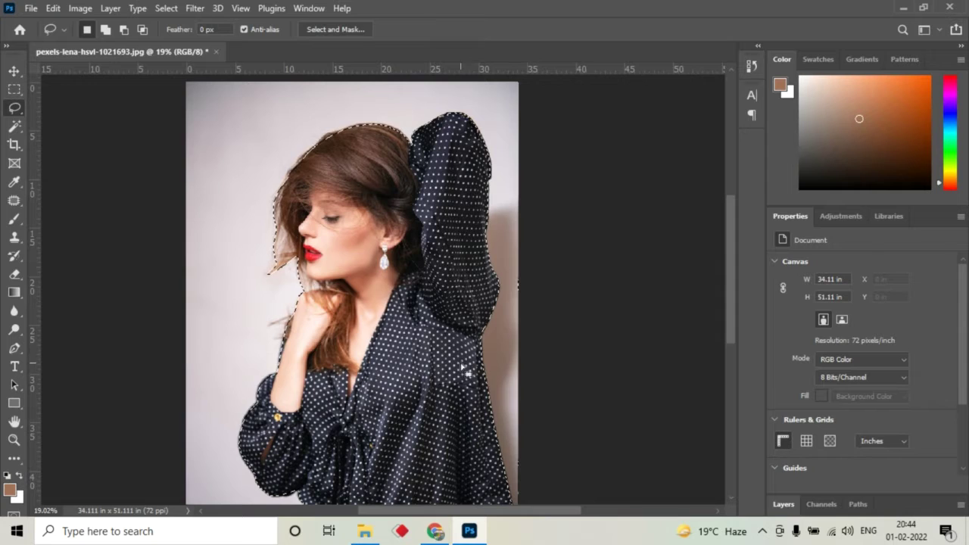
pyautogui.keyDown('alt'); pyautogui.scroll(-4, 411, 355); pyautogui.keyUp('alt')
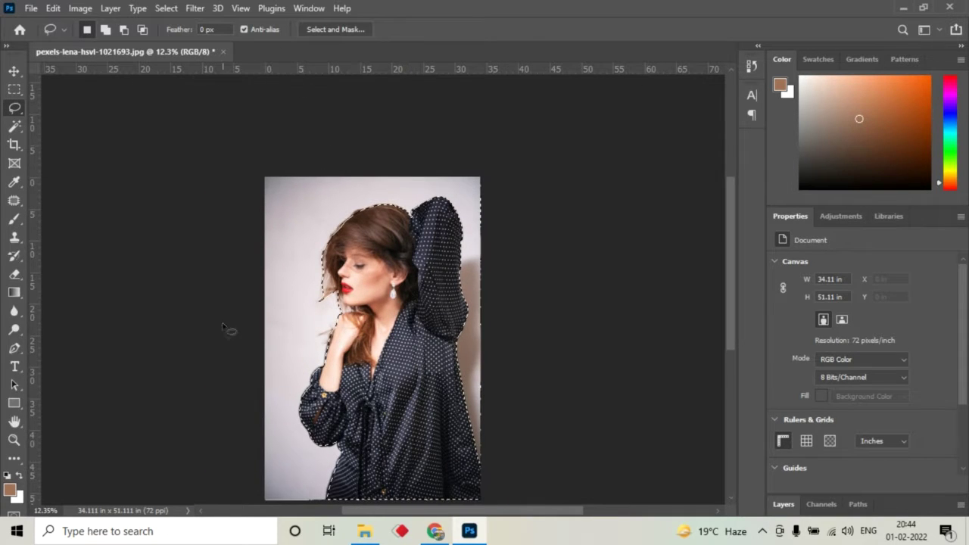
pyautogui.moveTo(365, 531)
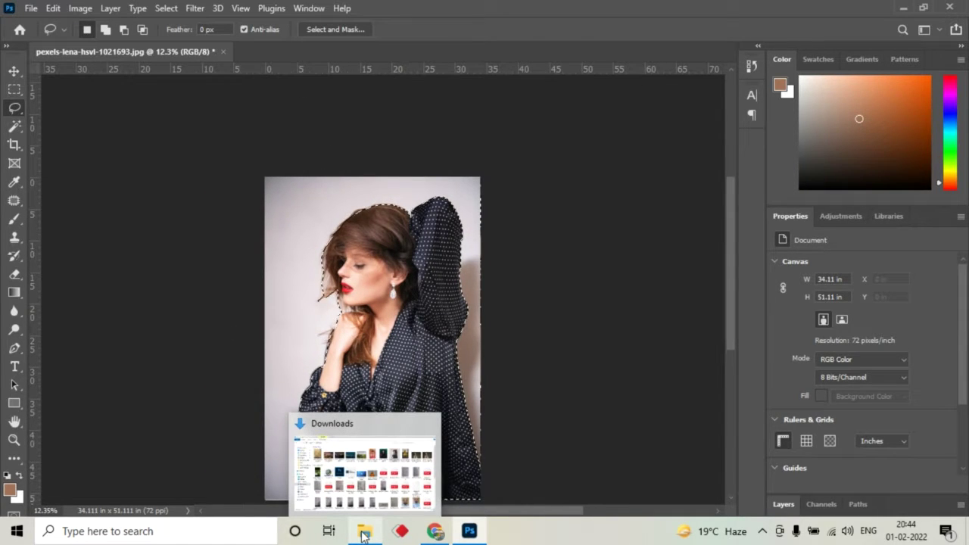
# Drag pexels-mikhail-nilov-8299700 from the Downloads window into Photoshop to open it
pyautogui.click(365, 485)
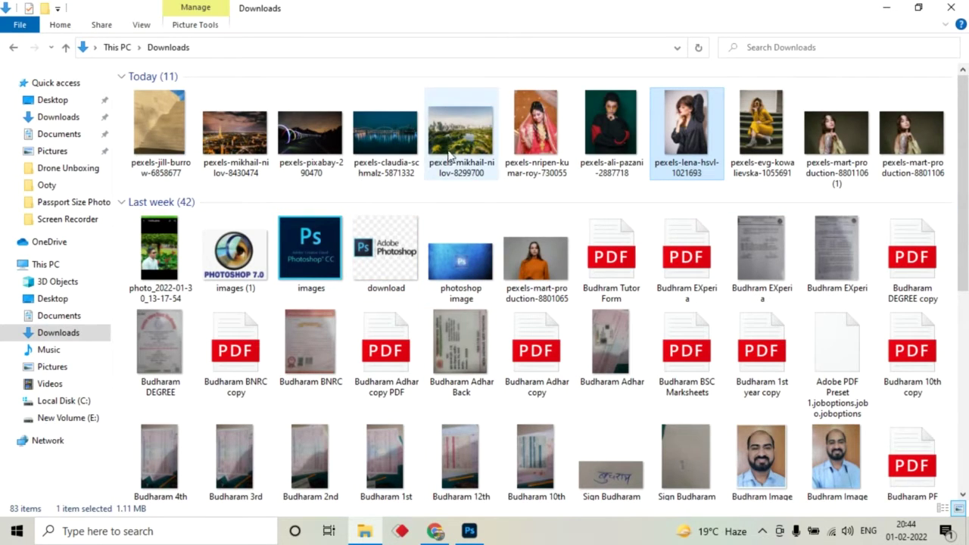
pyautogui.moveTo(465, 140)
pyautogui.mouseDown()
pyautogui.moveTo(470, 530)
pyautogui.moveTo(311, 53)
pyautogui.mouseUp()
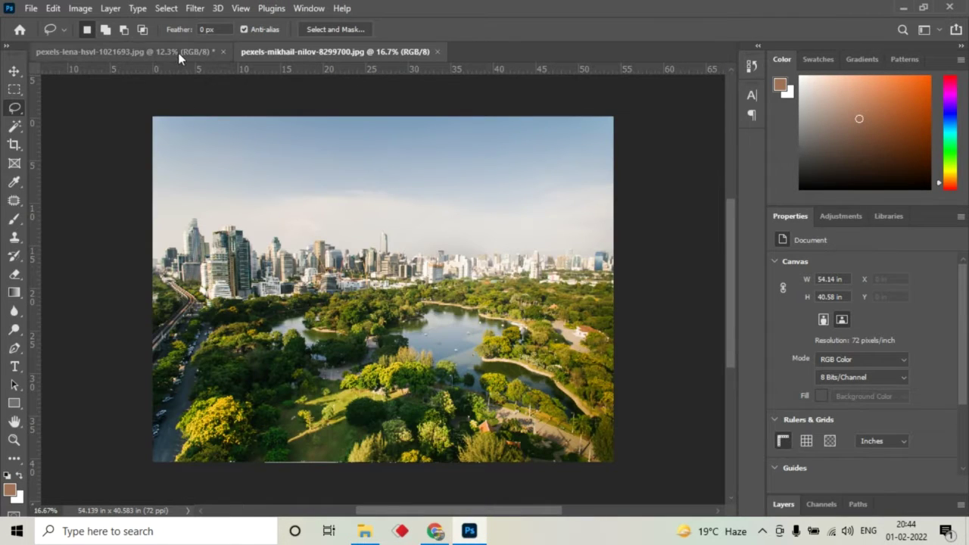
# Paste the cut-out into the city park photo, then undo the paste
pyautogui.click(178, 53)
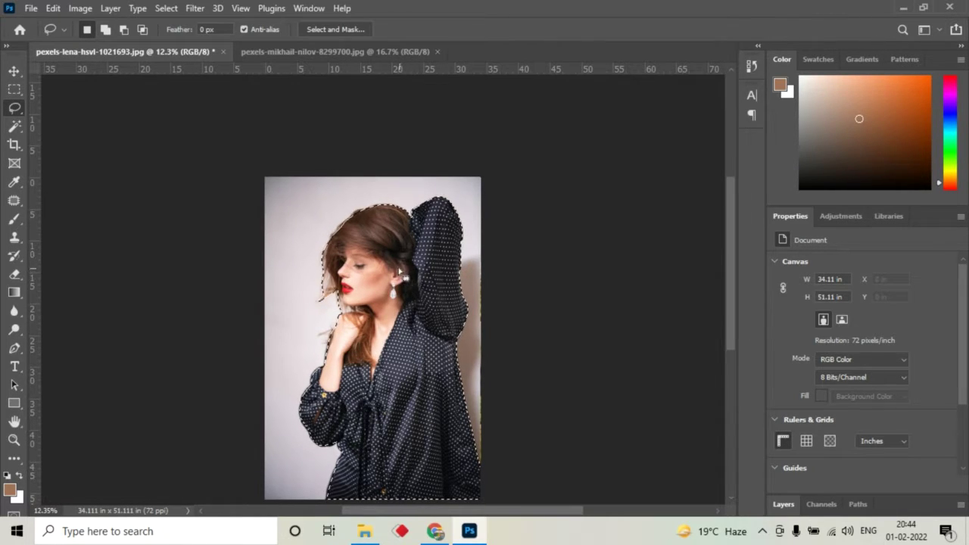
pyautogui.click(313, 54)
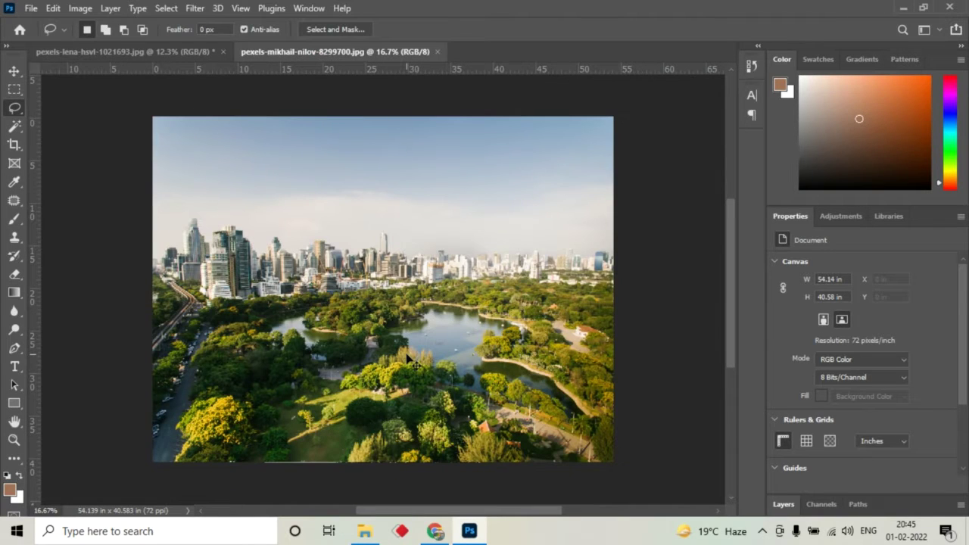
pyautogui.hotkey('ctrl', 'v')
pyautogui.scroll(-3, 375, 371)
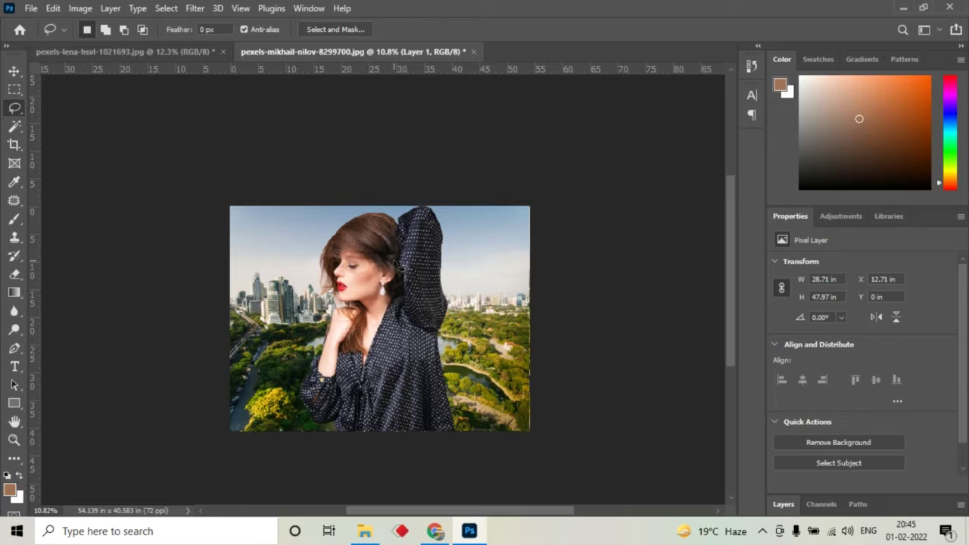
pyautogui.hotkey('ctrl', 'z')
# Drag the selected woman with the Move tool onto the city photo as Layer 1
pyautogui.click(152, 51)
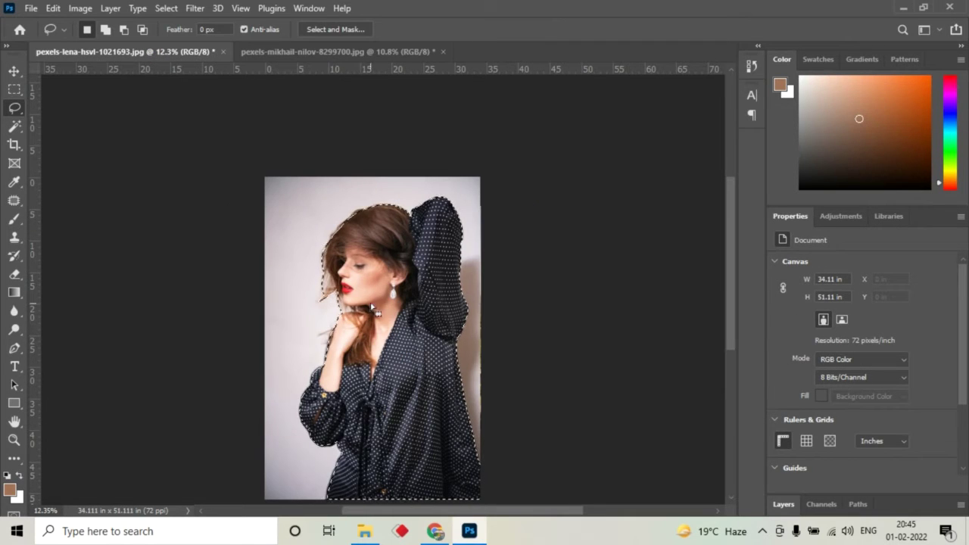
pyautogui.click(13, 70)
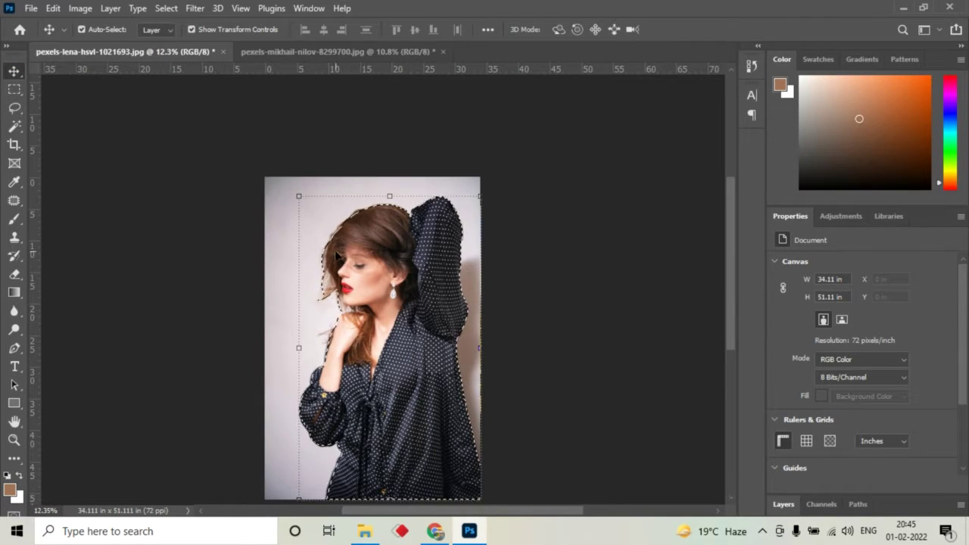
pyautogui.moveTo(336, 256)
pyautogui.mouseDown()
pyautogui.moveTo(364, 41)
pyautogui.moveTo(367, 56)
pyautogui.mouseUp()
pyautogui.moveTo(369, 353)
pyautogui.mouseDown()
pyautogui.moveTo(377, 366)
pyautogui.moveTo(386, 295)
pyautogui.mouseUp()
pyautogui.scroll(-1, 350, 351)
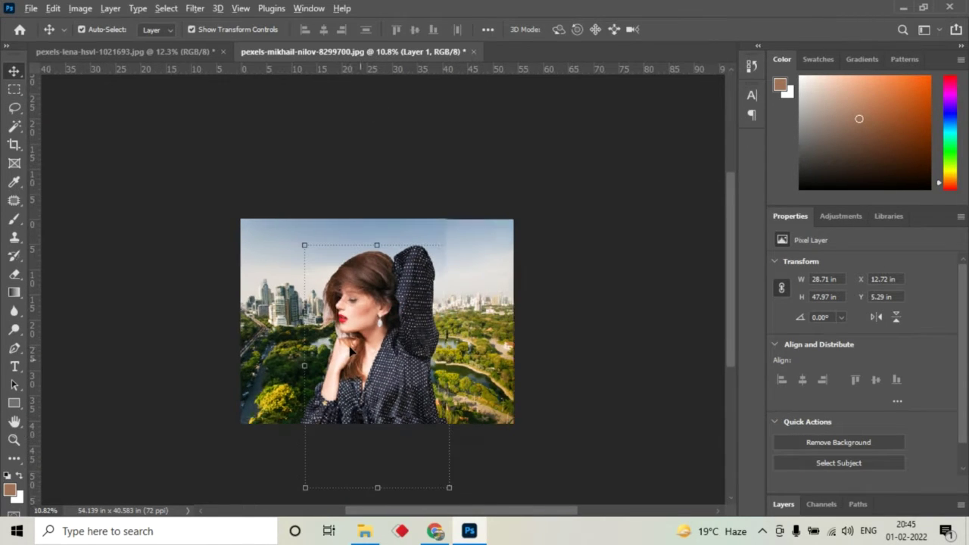
# Scale the woman to about 78% (22.17 × 37.6 in), move her up over the lake, and commit
pyautogui.moveTo(453, 246); pyautogui.dragTo(440, 261)
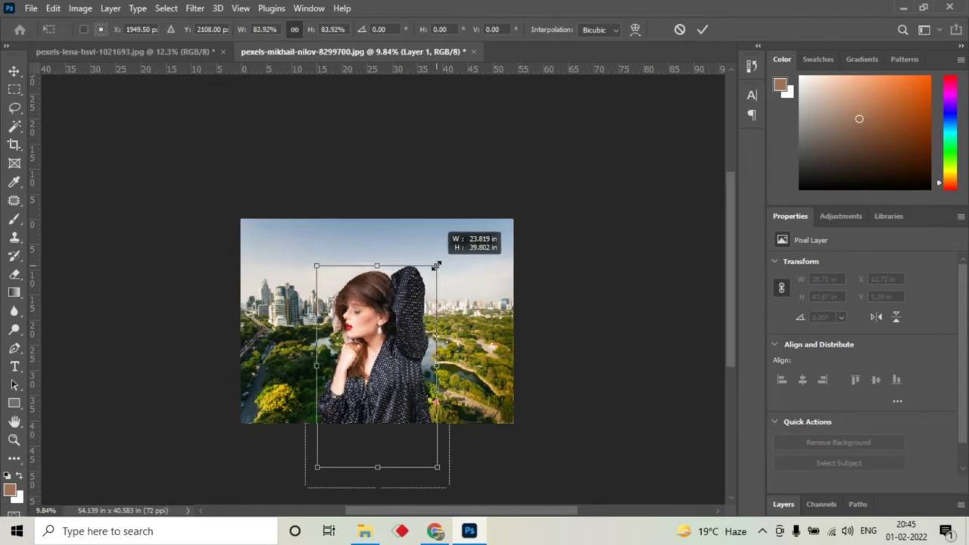
pyautogui.moveTo(406, 330); pyautogui.dragTo(404, 294)
pyautogui.moveTo(436, 231); pyautogui.dragTo(432, 236)
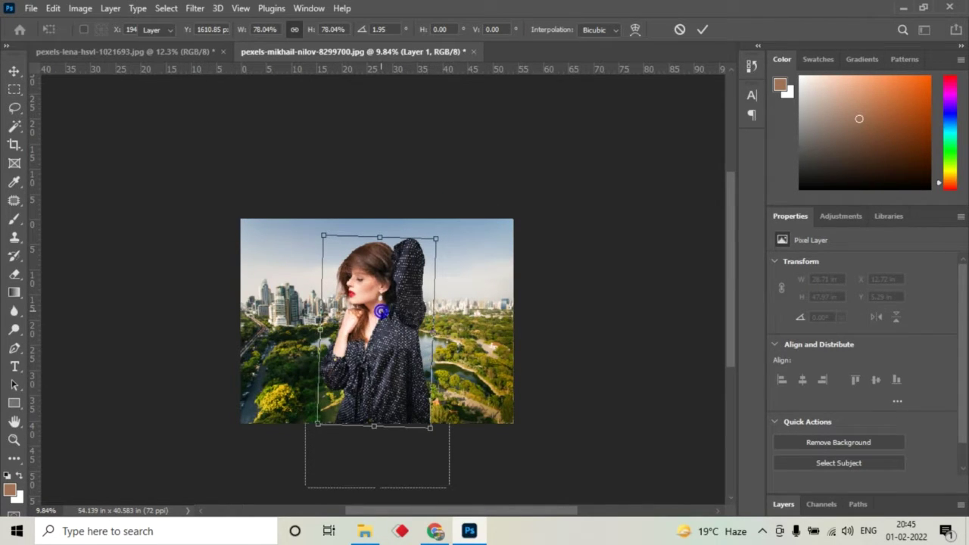
pyautogui.press('Return')
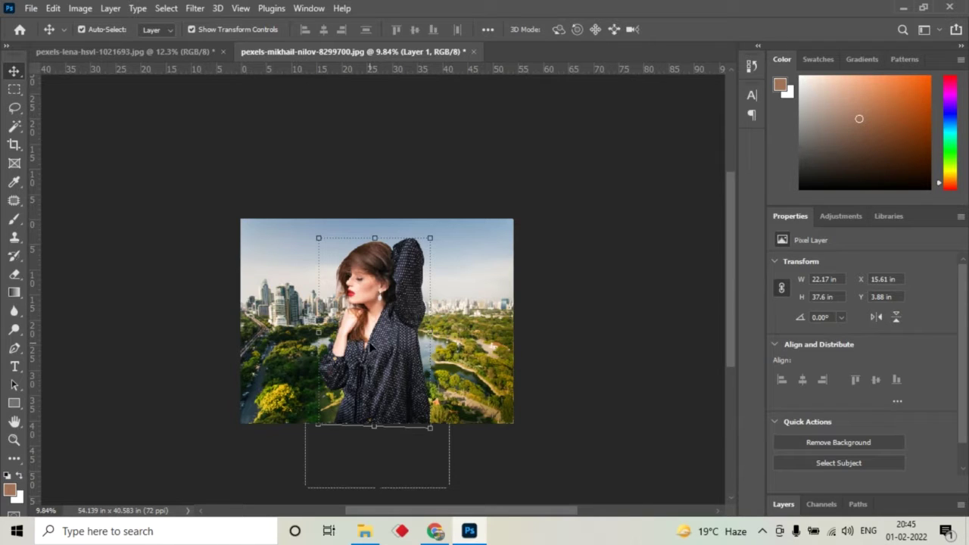
pyautogui.scroll(2, 371, 346)
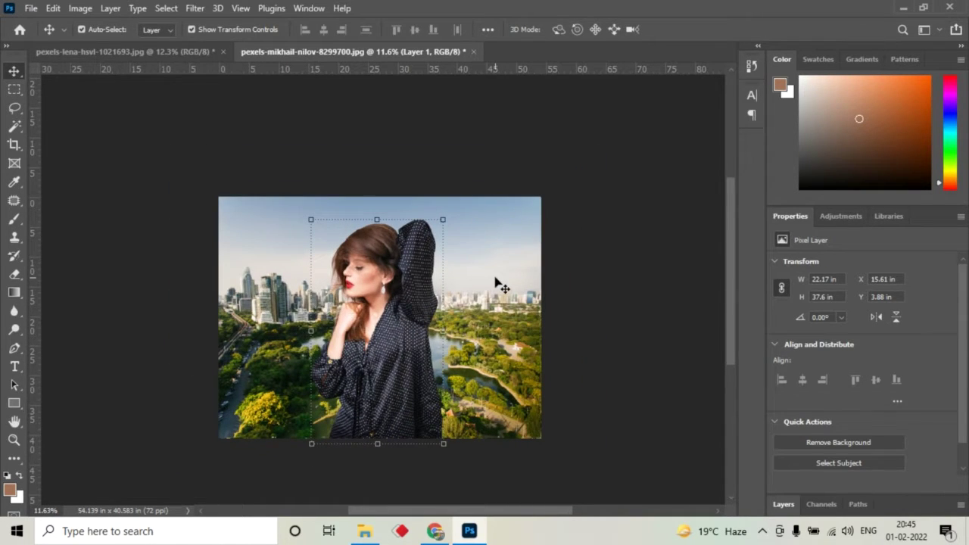
pyautogui.scroll(-1, 381, 359)
pyautogui.scroll(4, 370, 295)
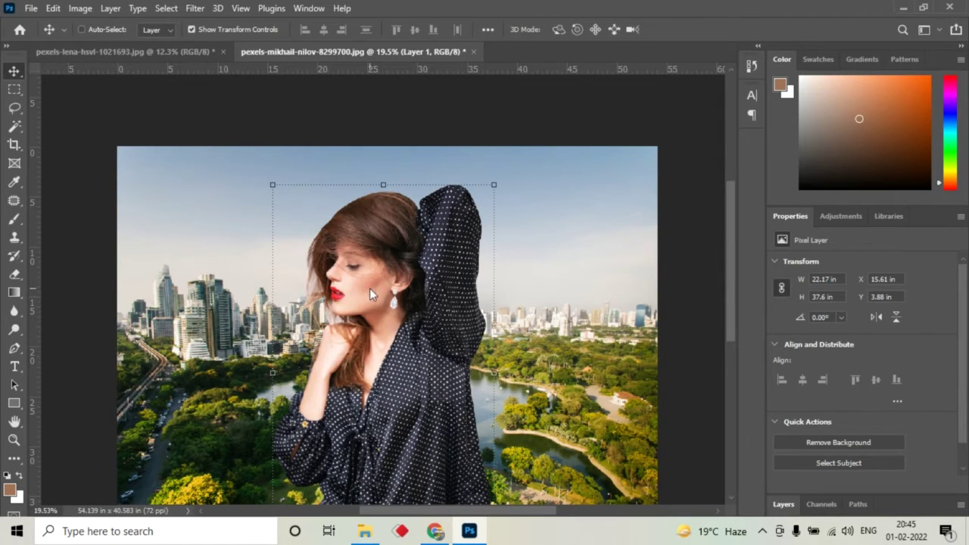
# Save a JPEG copy named Girl 01 to Downloads at quality 11, progressive
pyautogui.hotkey('ctrl', 'alt', 's')
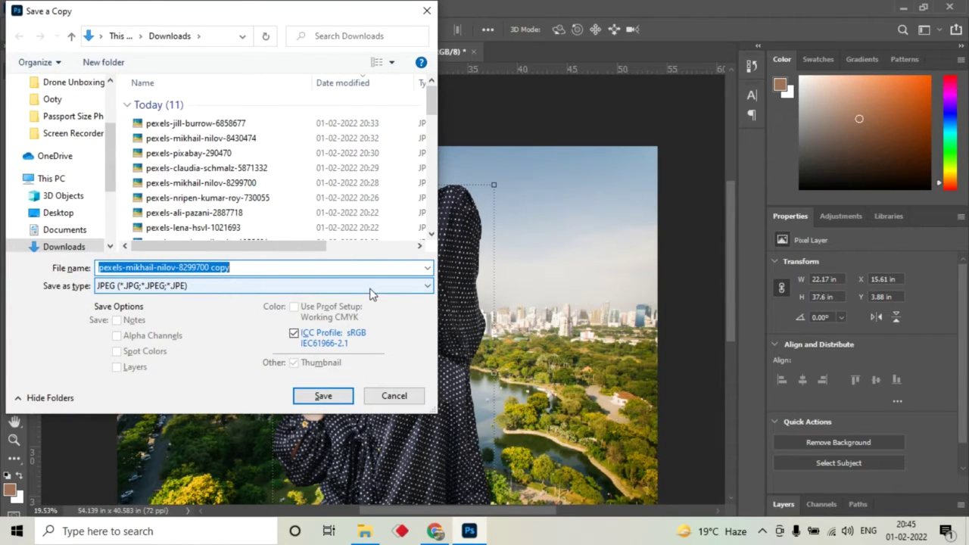
pyautogui.click(269, 287)
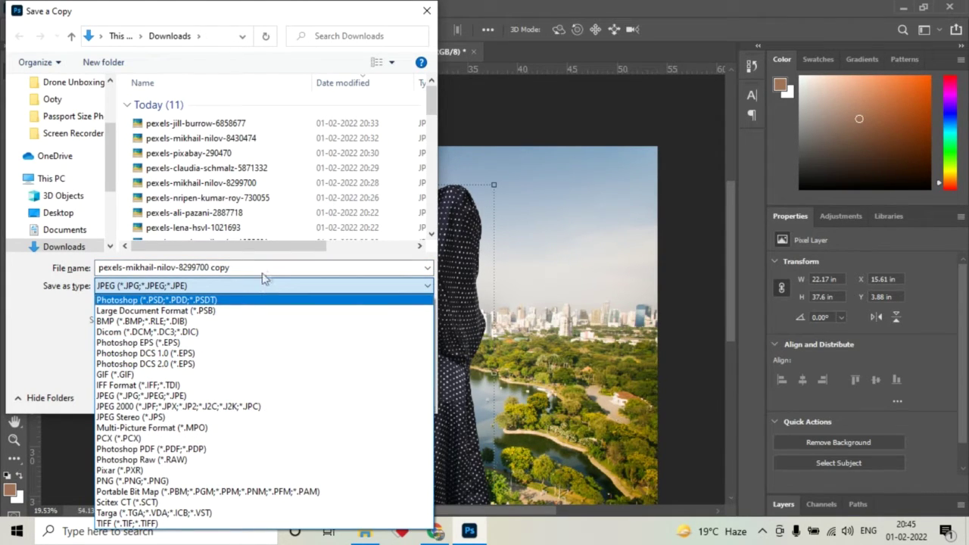
pyautogui.click(265, 274)
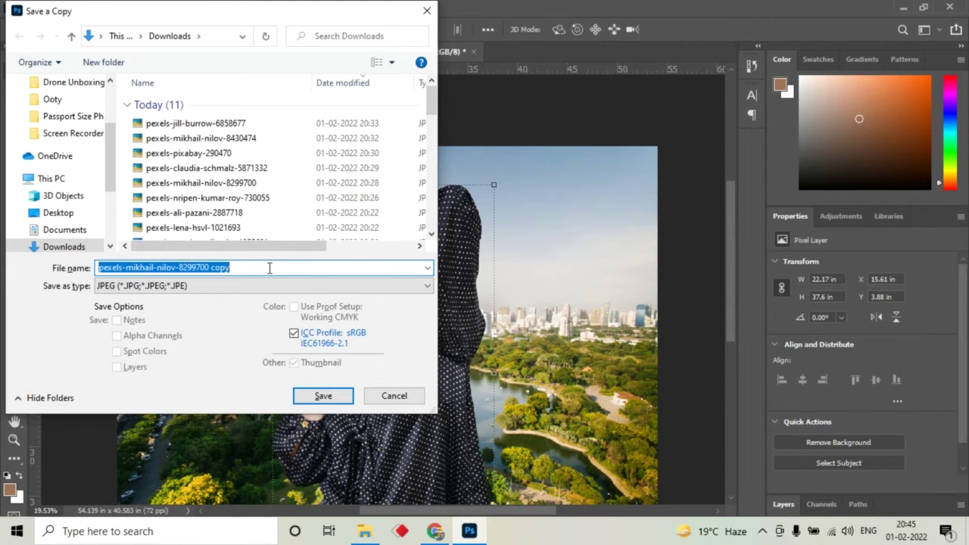
pyautogui.write('Girl 01')
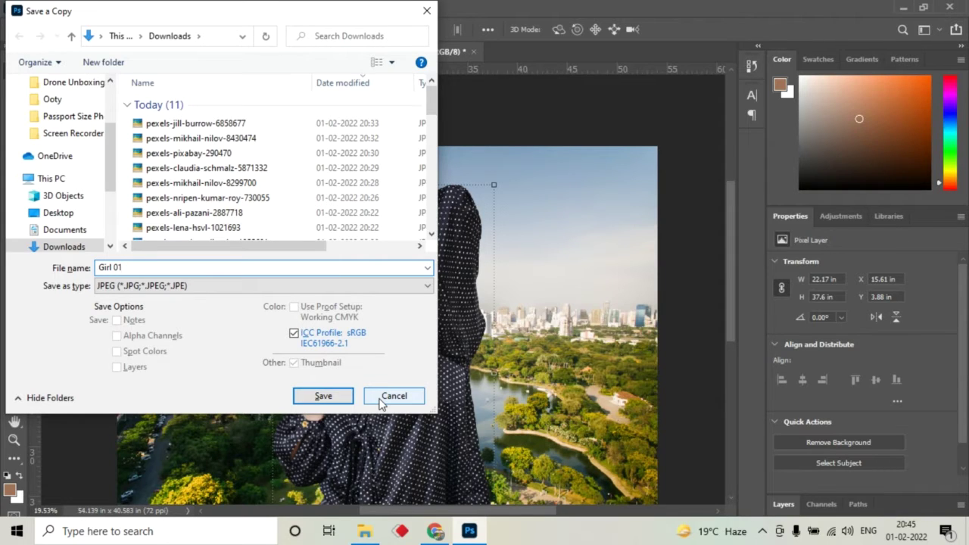
pyautogui.click(323, 396)
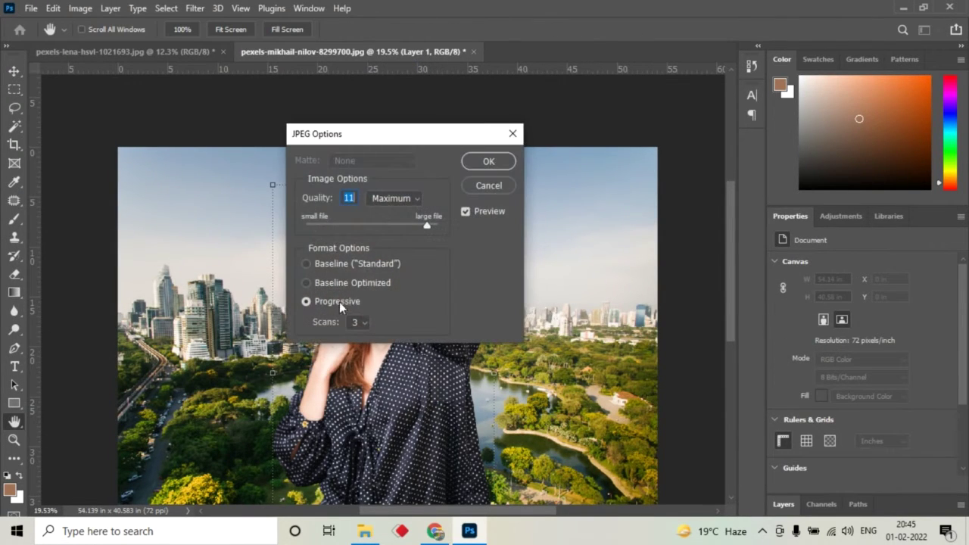
pyautogui.click(482, 163)
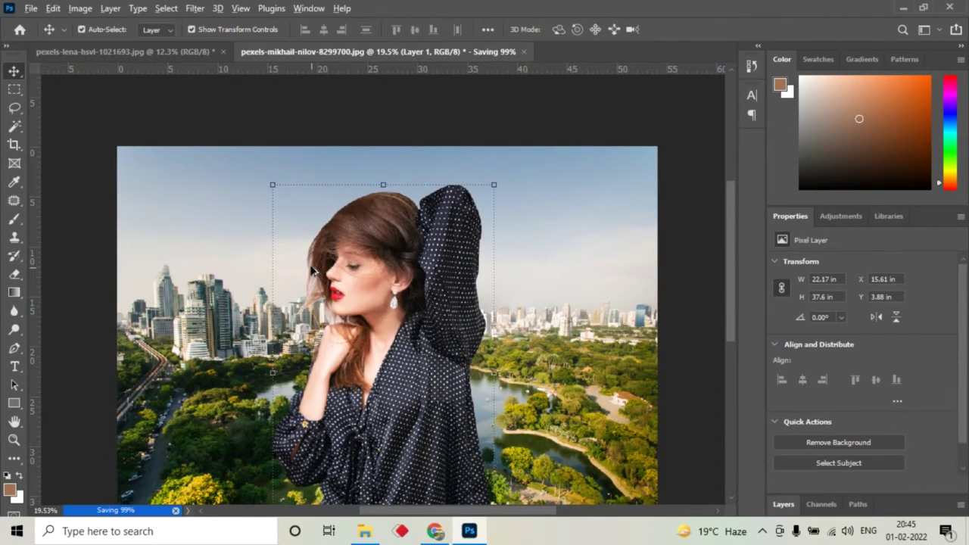
# Zoom in on the woman's hair and switch to the Eraser tool with E
pyautogui.scroll(5, 310, 264)
pyautogui.scroll(1, 310, 264)
pyautogui.scroll(1, 310, 265)
pyautogui.scroll(1, 310, 264)
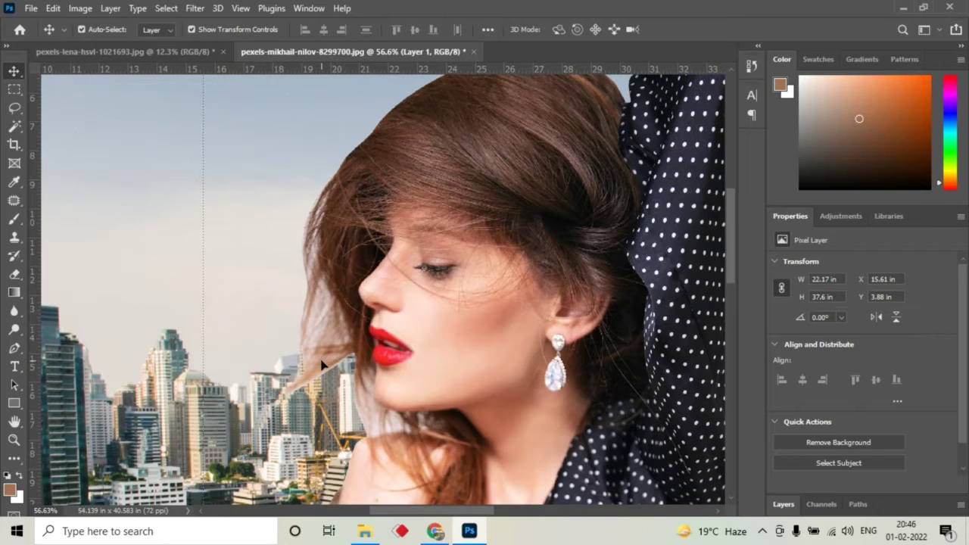
pyautogui.scroll(3, 321, 360)
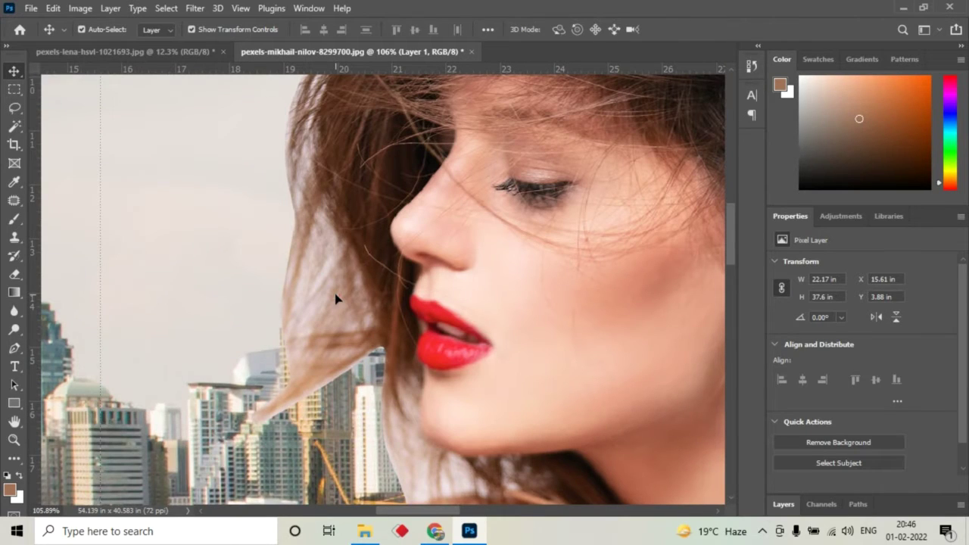
pyautogui.press('e')
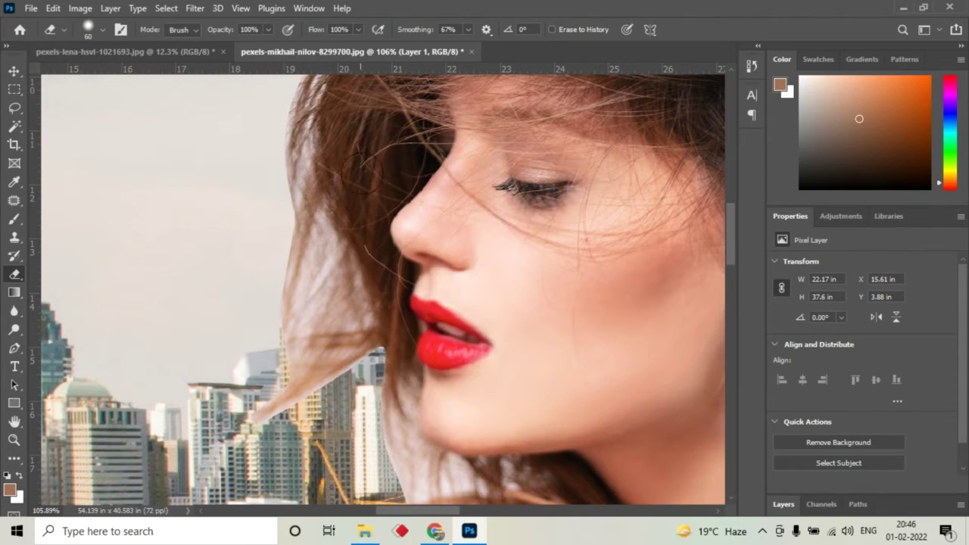
# Set the Eraser's Flow to 45% and Opacity to 37%
pyautogui.click(359, 29)
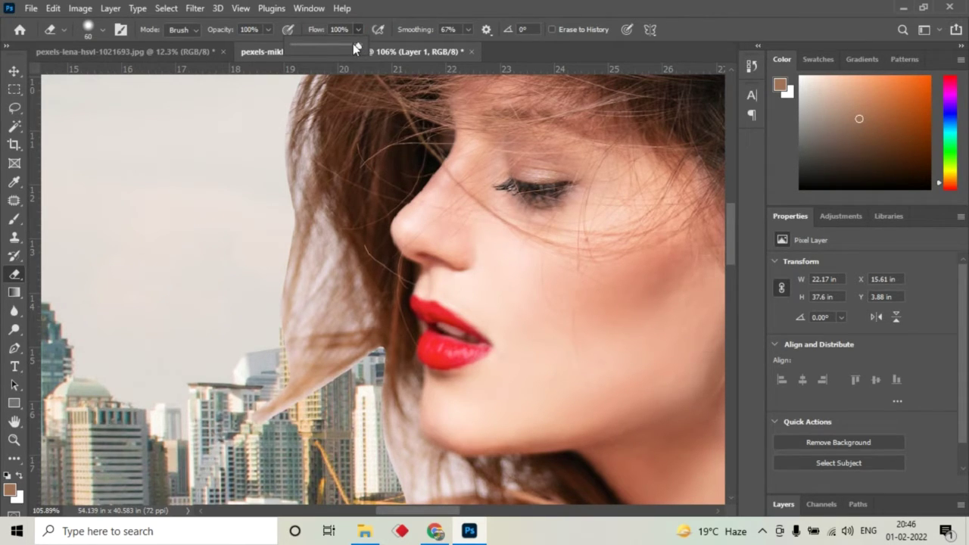
pyautogui.click(269, 29)
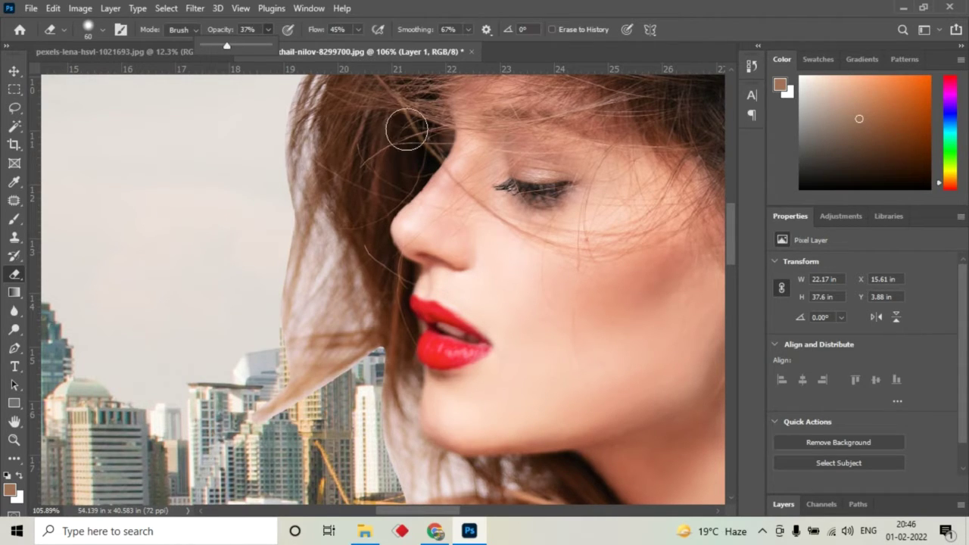
pyautogui.click(314, 330)
# Softly erase the hair edges beside the face and neck to reveal the buildings
pyautogui.moveTo(314, 331)
pyautogui.mouseDown()
pyautogui.moveTo(303, 271)
pyautogui.moveTo(318, 280)
pyautogui.moveTo(303, 353)
pyautogui.moveTo(299, 222)
pyautogui.moveTo(277, 384)
pyautogui.moveTo(298, 350)
pyautogui.moveTo(321, 238)
pyautogui.moveTo(286, 399)
pyautogui.moveTo(256, 441)
pyautogui.moveTo(342, 339)
pyautogui.moveTo(252, 437)
pyautogui.moveTo(319, 356)
pyautogui.moveTo(314, 216)
pyautogui.moveTo(292, 188)
pyautogui.moveTo(335, 355)
pyautogui.mouseUp()
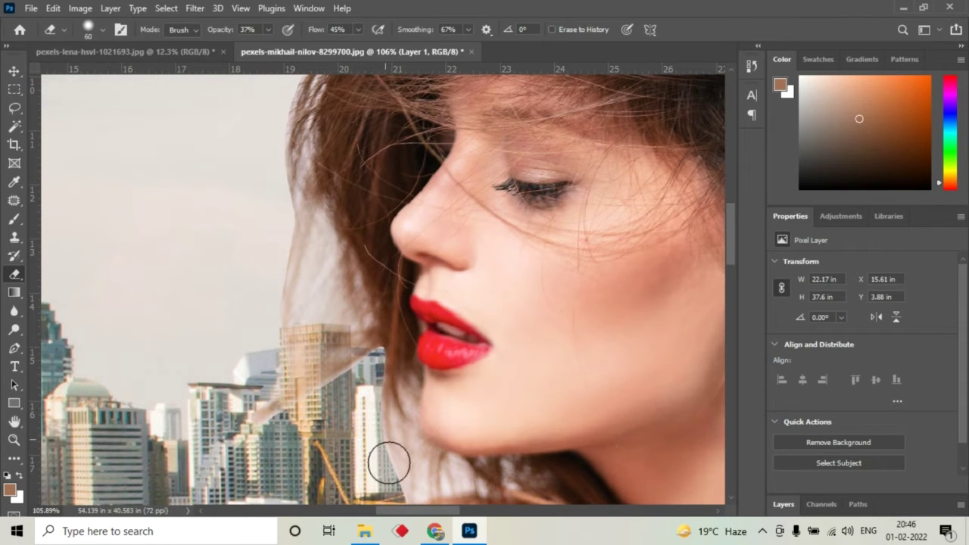
pyautogui.scroll(-1, 315, 205)
pyautogui.scroll(-2, 356, 287)
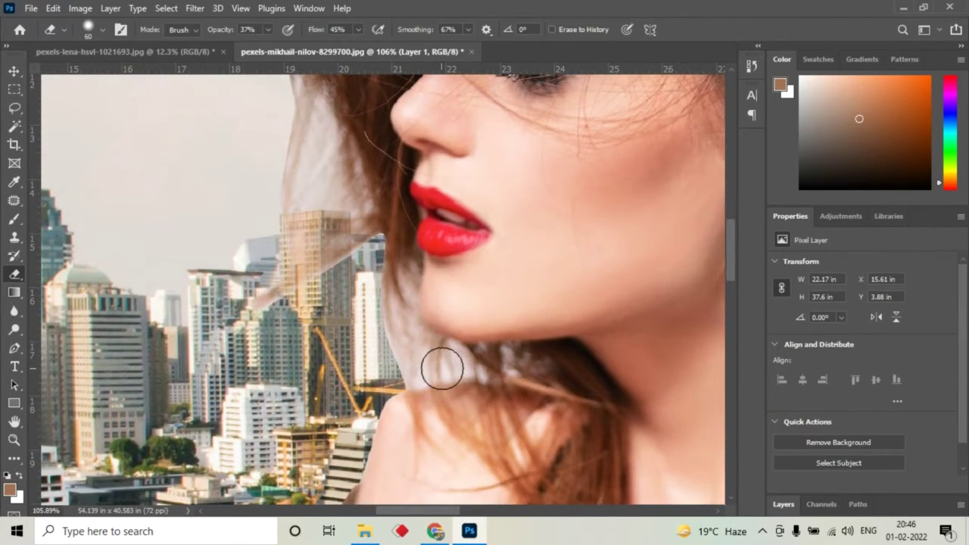
pyautogui.moveTo(383, 356); pyautogui.dragTo(393, 271)
pyautogui.moveTo(399, 371); pyautogui.dragTo(522, 362)
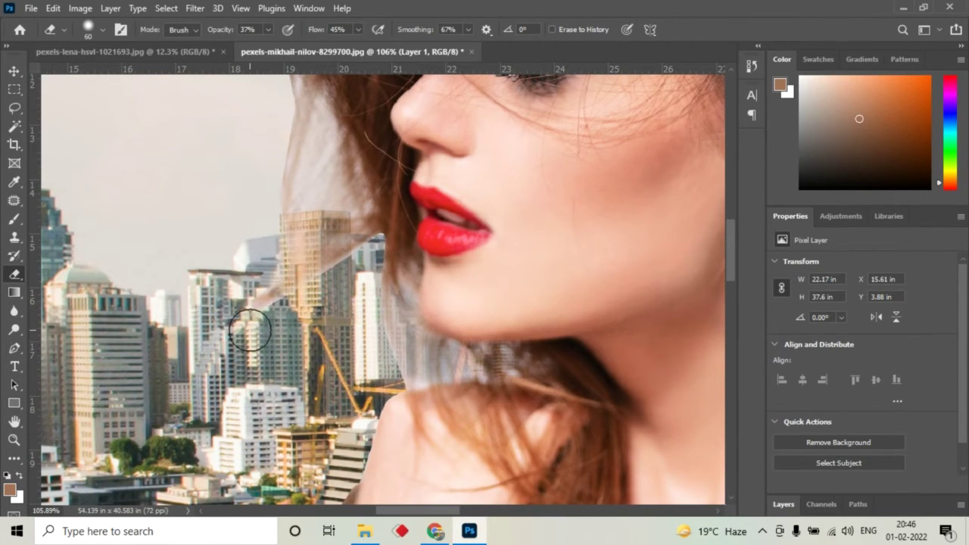
pyautogui.scroll(5, 347, 365)
pyautogui.moveTo(347, 365)
pyautogui.mouseDown()
pyautogui.moveTo(342, 190)
pyautogui.moveTo(359, 381)
pyautogui.moveTo(340, 450)
pyautogui.moveTo(374, 363)
pyautogui.moveTo(411, 466)
pyautogui.moveTo(406, 488)
pyautogui.moveTo(346, 434)
pyautogui.moveTo(344, 272)
pyautogui.mouseUp()
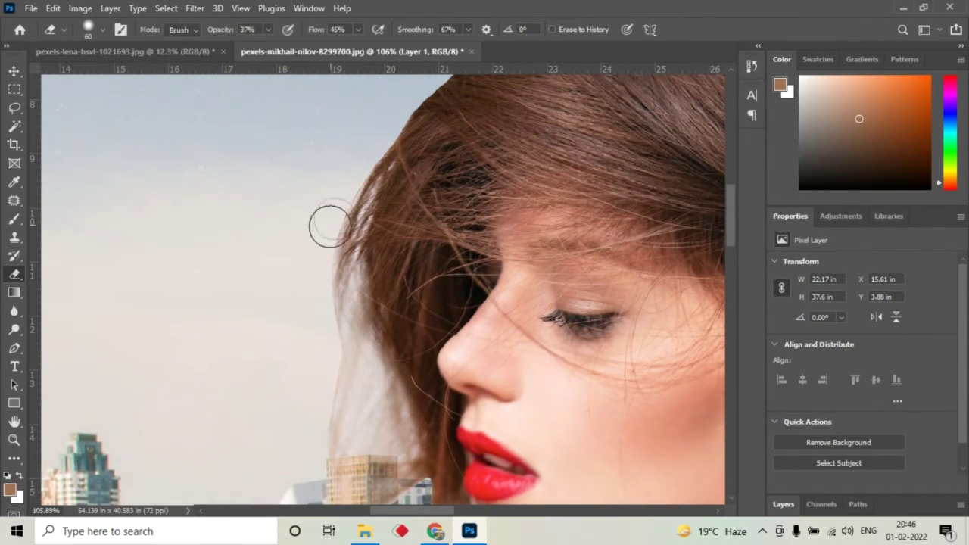
pyautogui.scroll(-2, 314, 247)
pyautogui.scroll(-3, 314, 247)
pyautogui.scroll(-3, 313, 247)
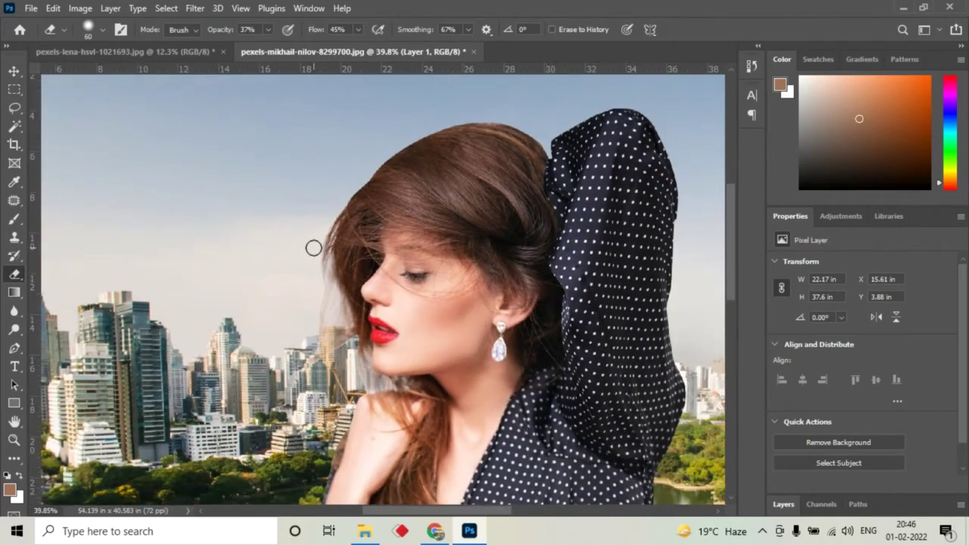
pyautogui.scroll(-2, 314, 248)
pyautogui.scroll(-3, 488, 265)
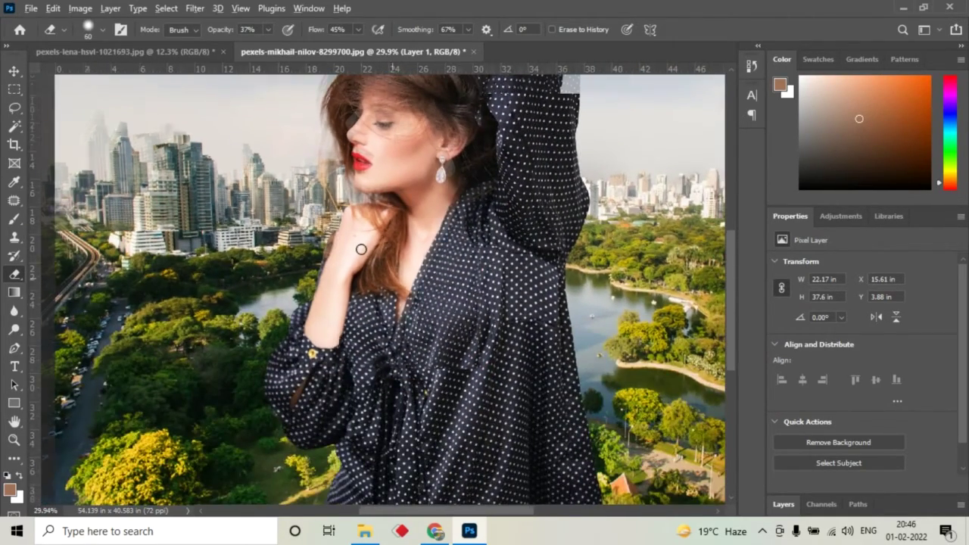
pyautogui.scroll(-2, 361, 249)
pyautogui.scroll(-1, 361, 249)
pyautogui.scroll(-1, 361, 250)
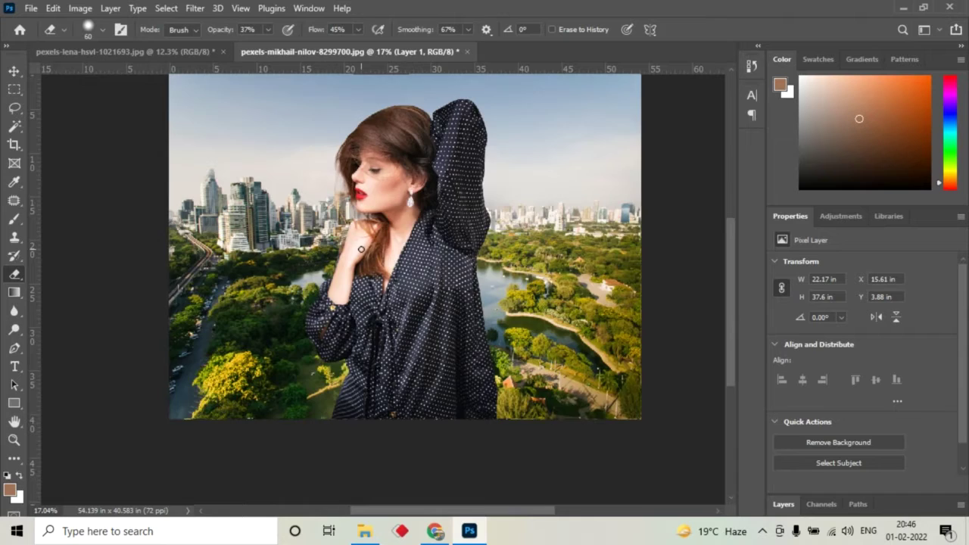
pyautogui.scroll(-1, 361, 250)
pyautogui.scroll(-1, 362, 249)
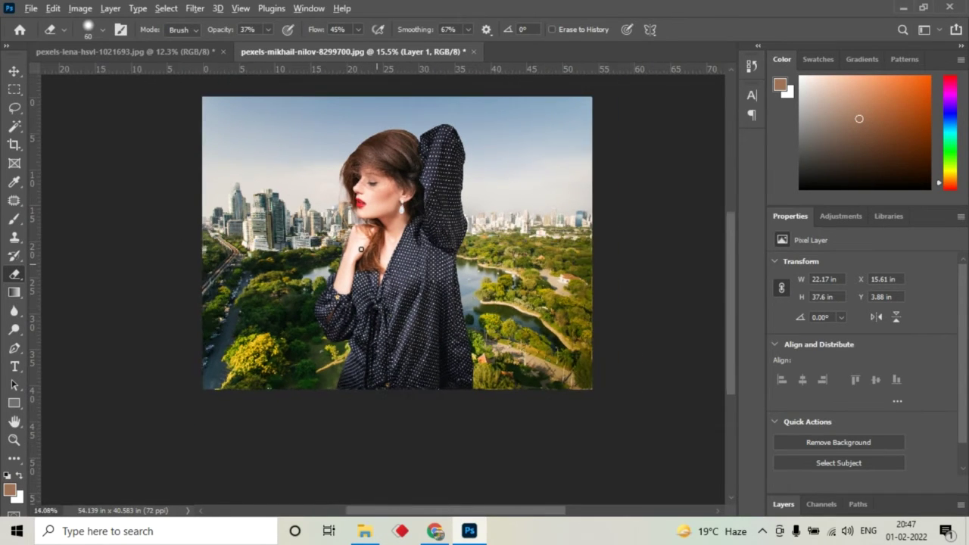
pyautogui.scroll(-1, 361, 249)
pyautogui.scroll(1, 455, 255)
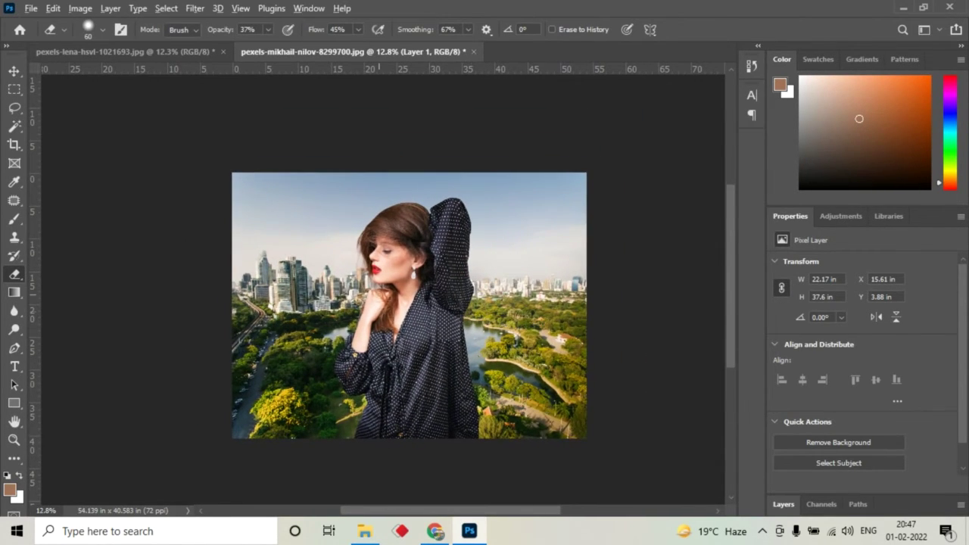
pyautogui.scroll(-1, 382, 278)
pyautogui.scroll(1, 382, 278)
pyautogui.scroll(2, 383, 279)
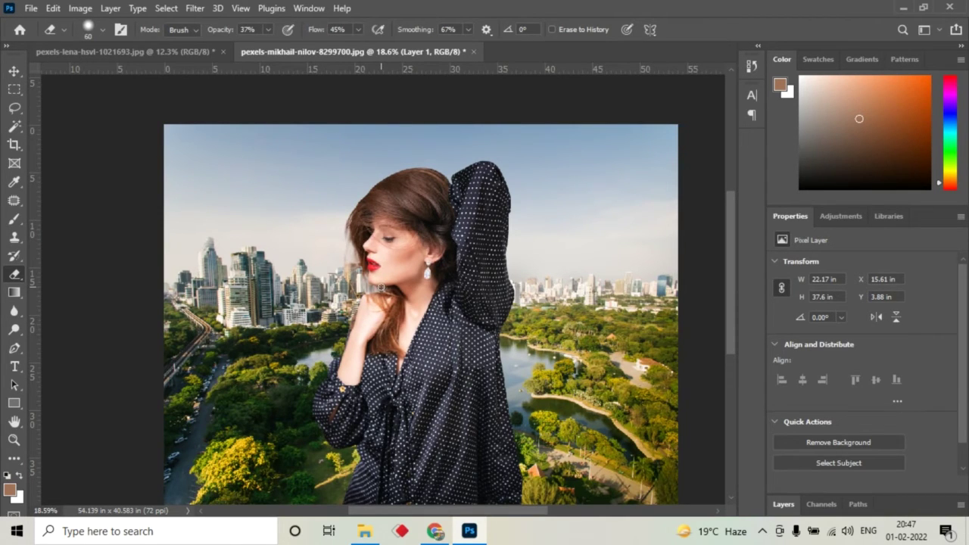
# Save a JPEG copy named girl01 with quality raised to the maximum 12
pyautogui.hotkey('ctrl', 'alt', 's')
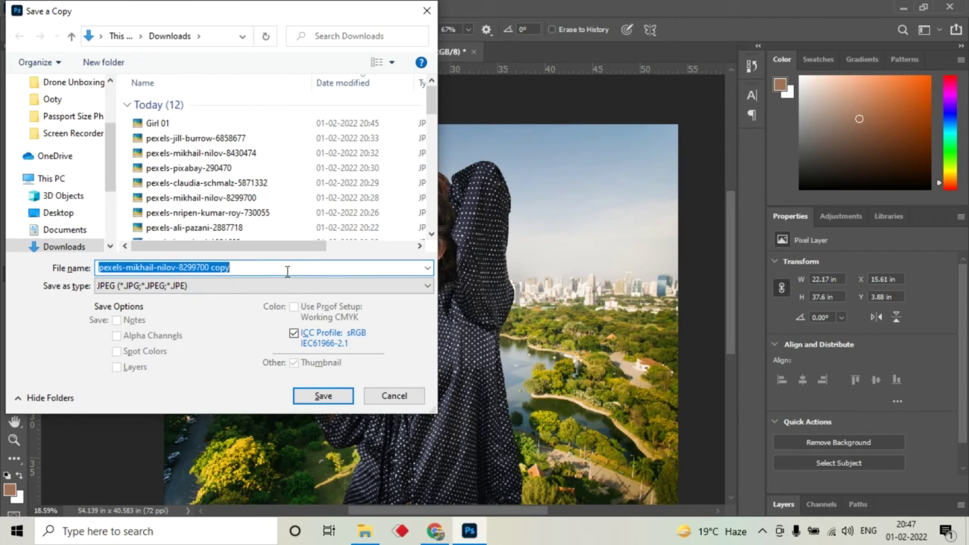
pyautogui.write('gir')
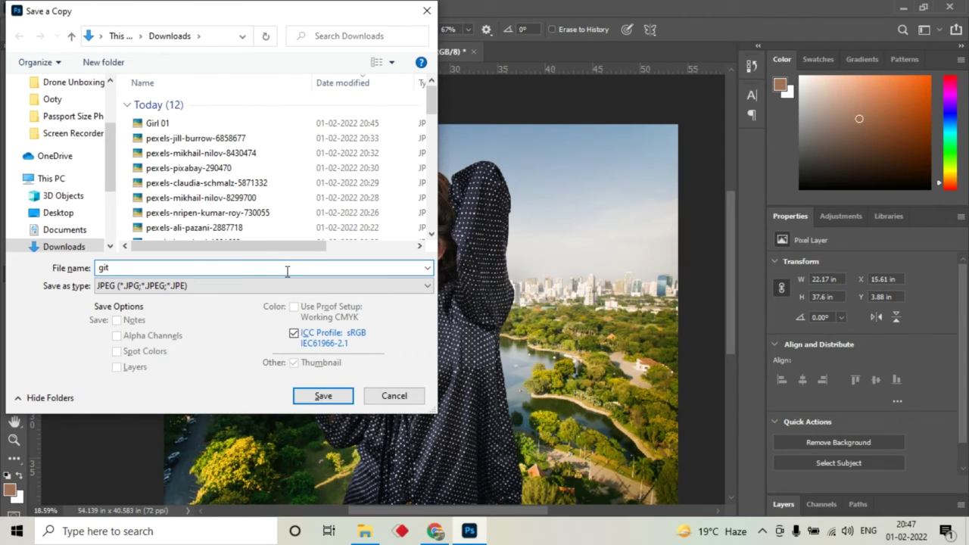
pyautogui.press('BackSpace')
pyautogui.write('rl')
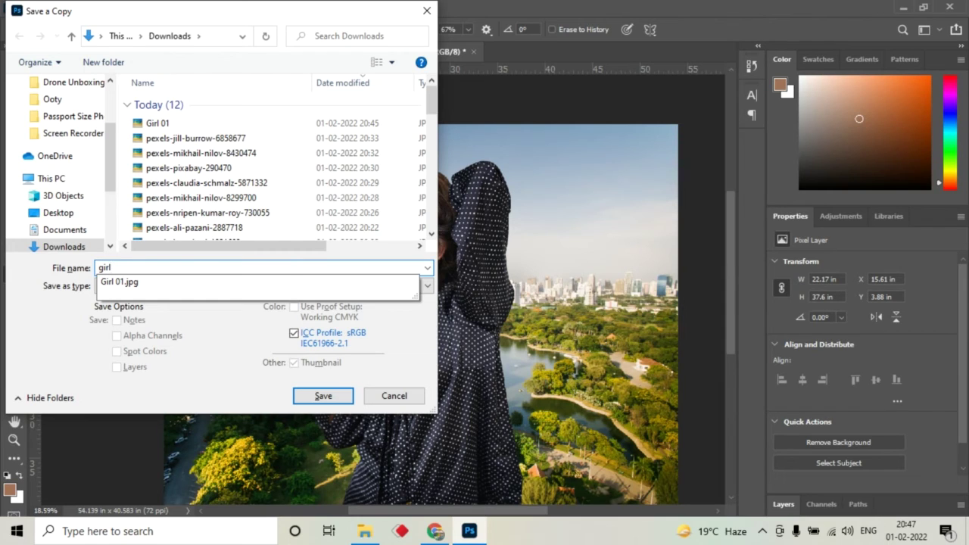
pyautogui.write('01')
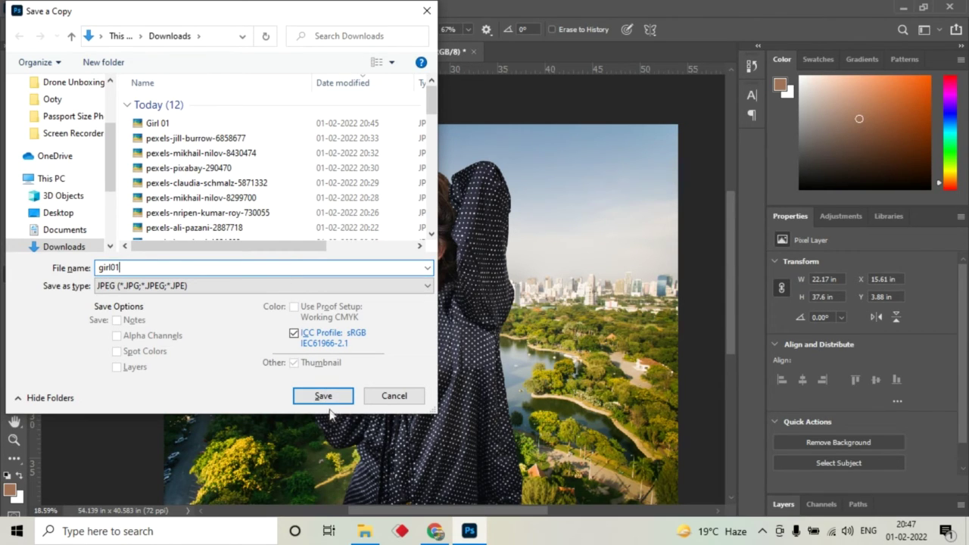
pyautogui.click(325, 397)
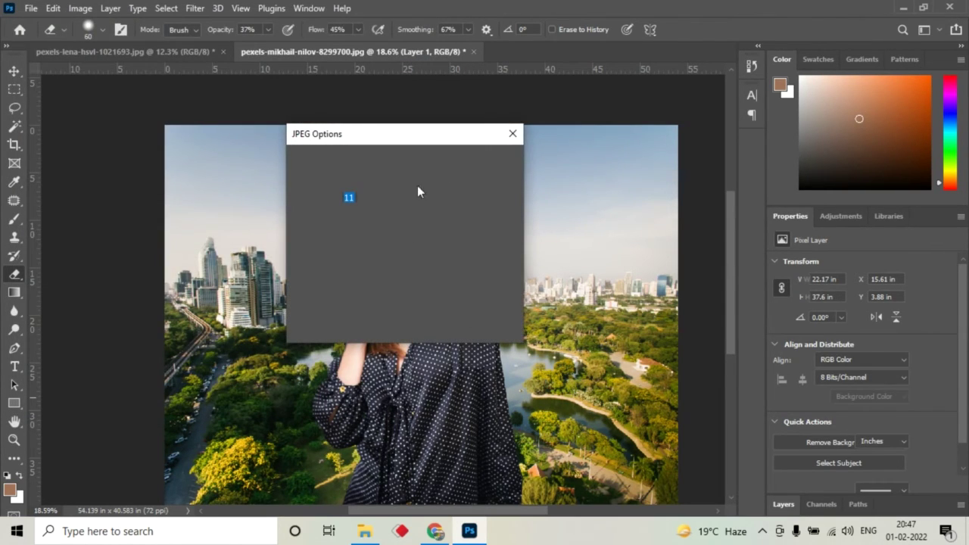
pyautogui.moveTo(431, 227); pyautogui.dragTo(450, 228)
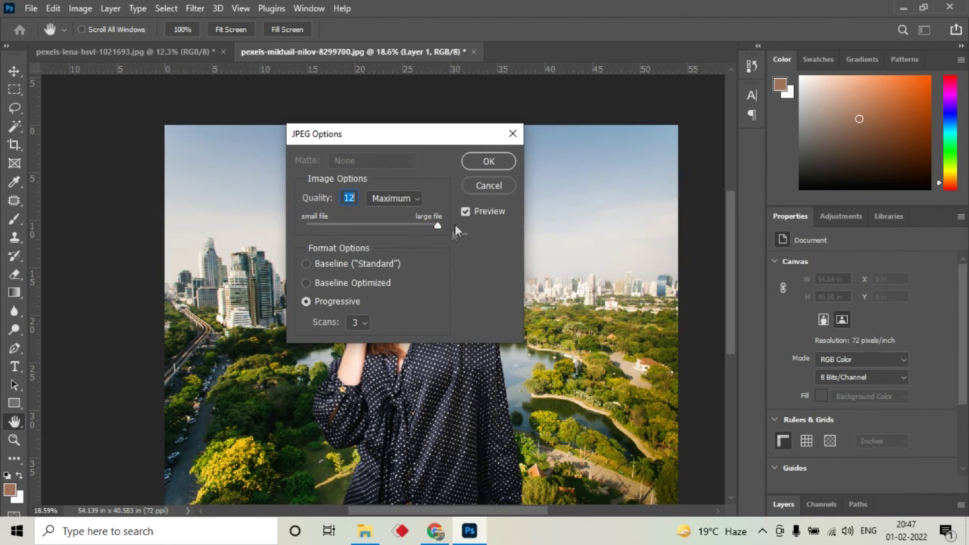
pyautogui.click(489, 162)
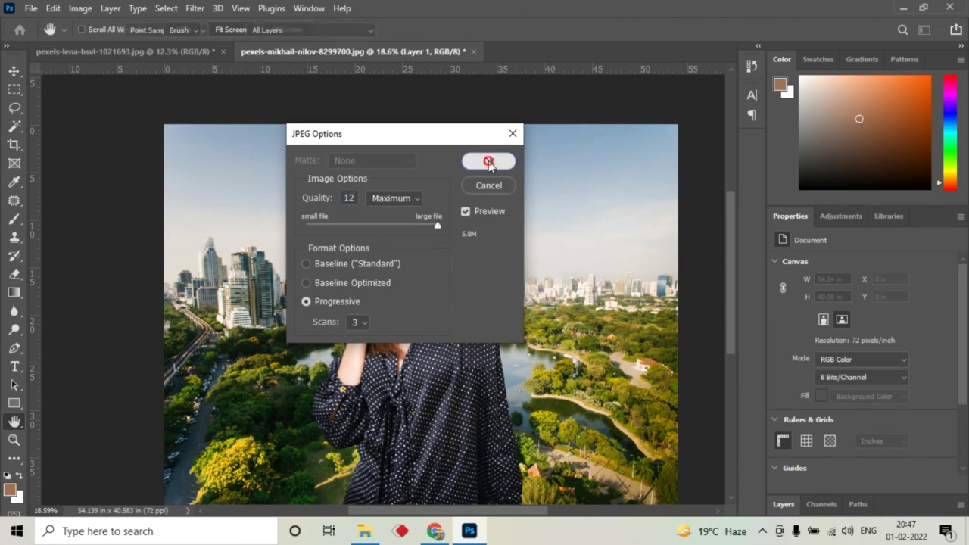